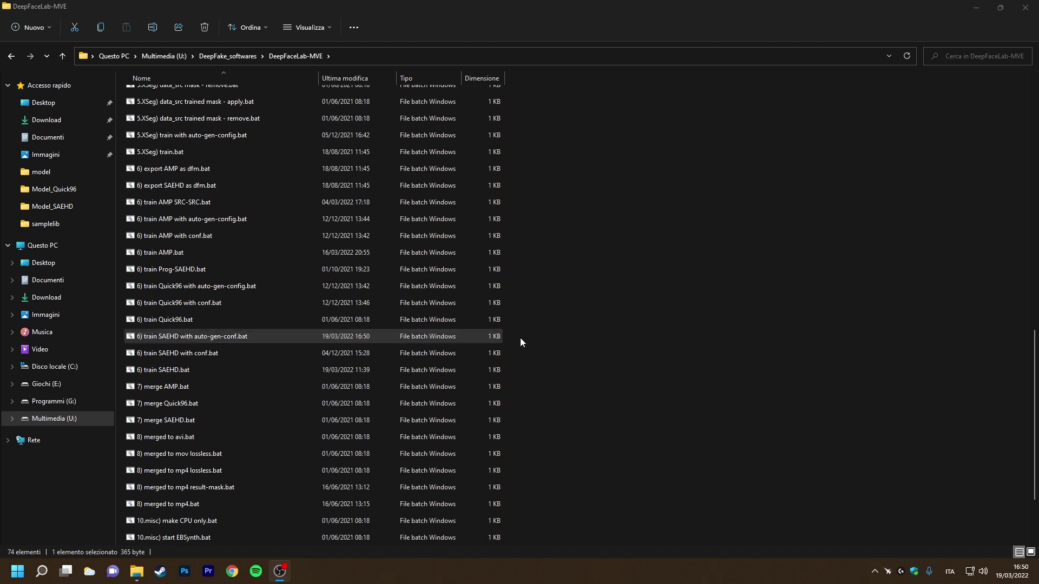
Open '6) train SAEHD with auto-gen-conf.bat' in Notepad through Show more options > Modifica
{"action": "right_click", "coordinate": [287, 334]}
{"action": "left_click", "coordinate": [330, 500]}
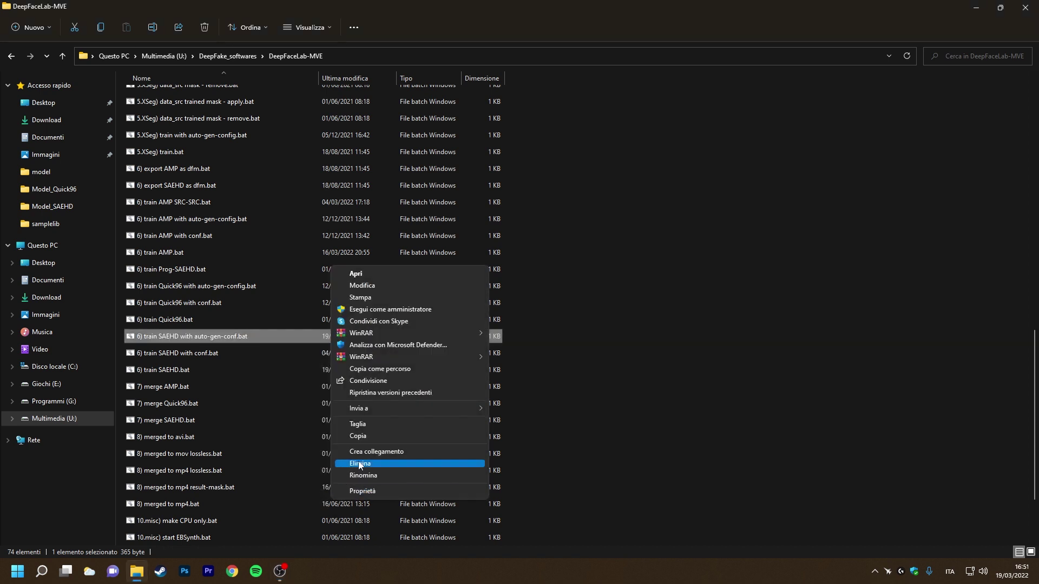
{"action": "left_click", "coordinate": [378, 285]}
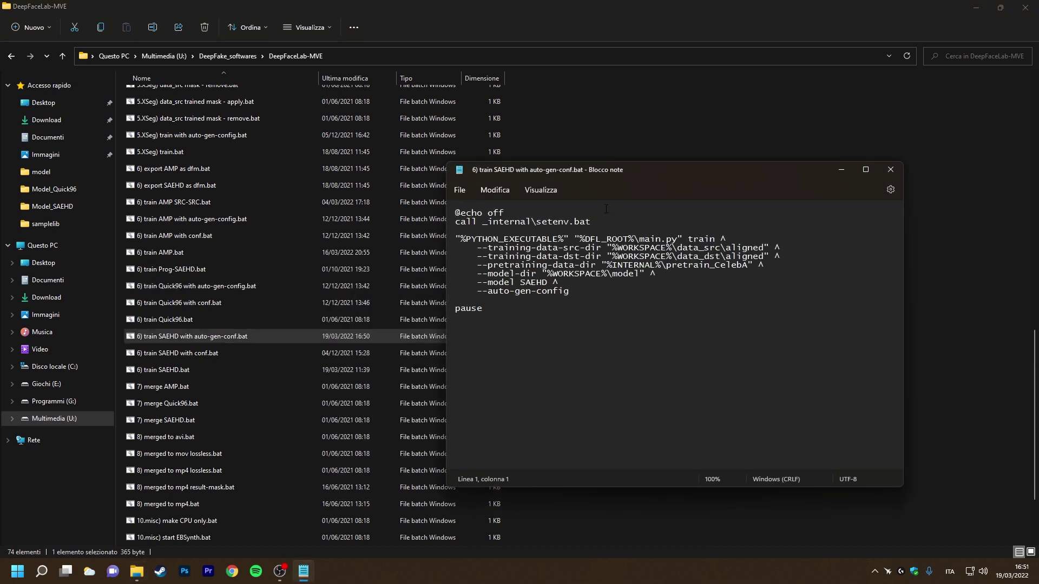
{"action": "left_click_drag", "start_coordinate": [605, 174], "coordinate": [510, 137]}
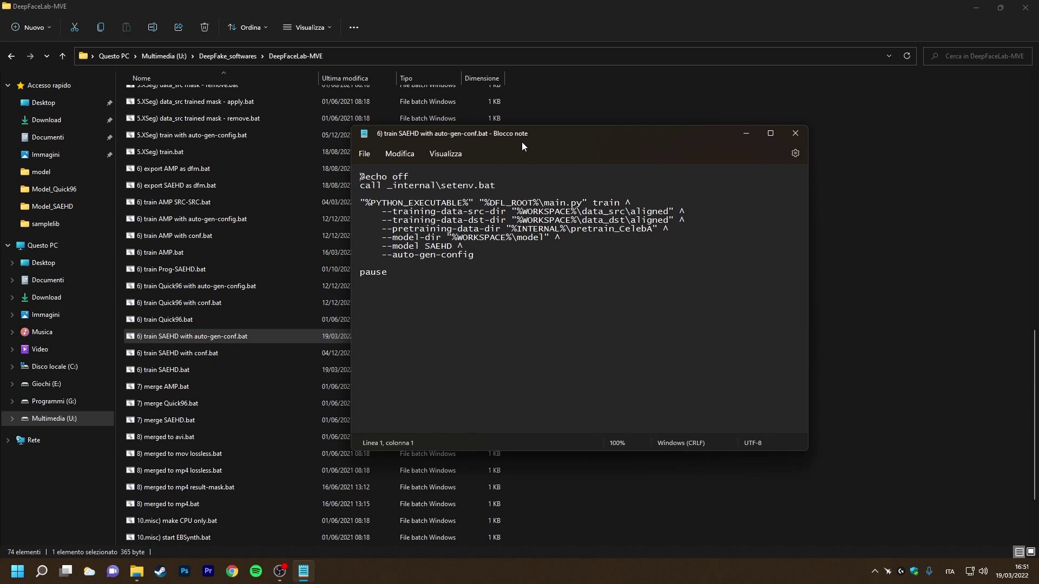
Highlight the data-dir, model-dir and --model SAEHD argument lines of the script
{"action": "left_click", "coordinate": [701, 211]}
{"action": "left_click_drag", "start_coordinate": [699, 217], "coordinate": [669, 230]}
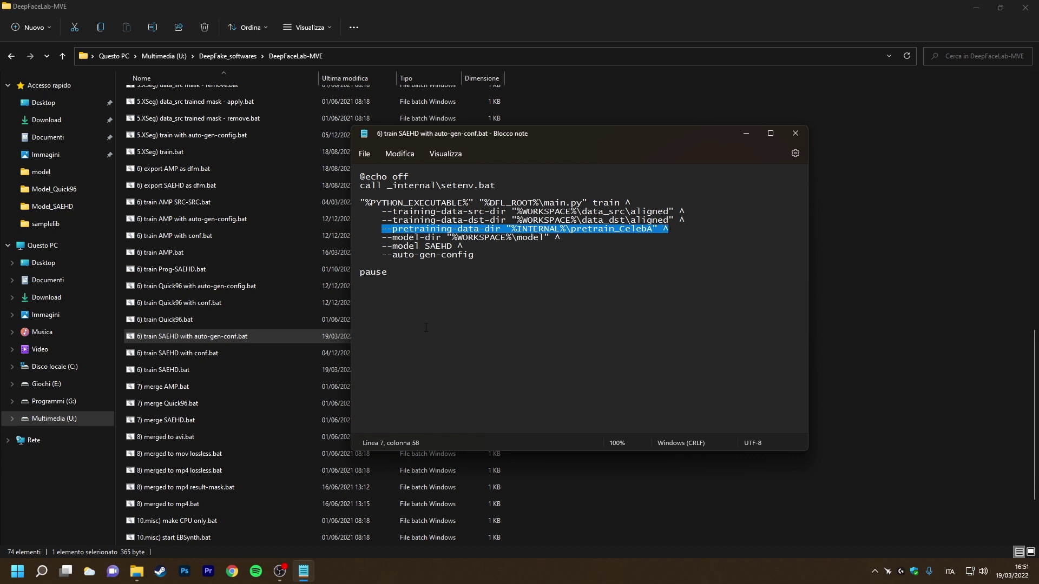
{"action": "left_click_drag", "start_coordinate": [562, 236], "coordinate": [388, 238]}
{"action": "left_click_drag", "start_coordinate": [464, 246], "coordinate": [383, 246]}
{"action": "left_click_drag", "start_coordinate": [590, 135], "coordinate": [610, 156]}
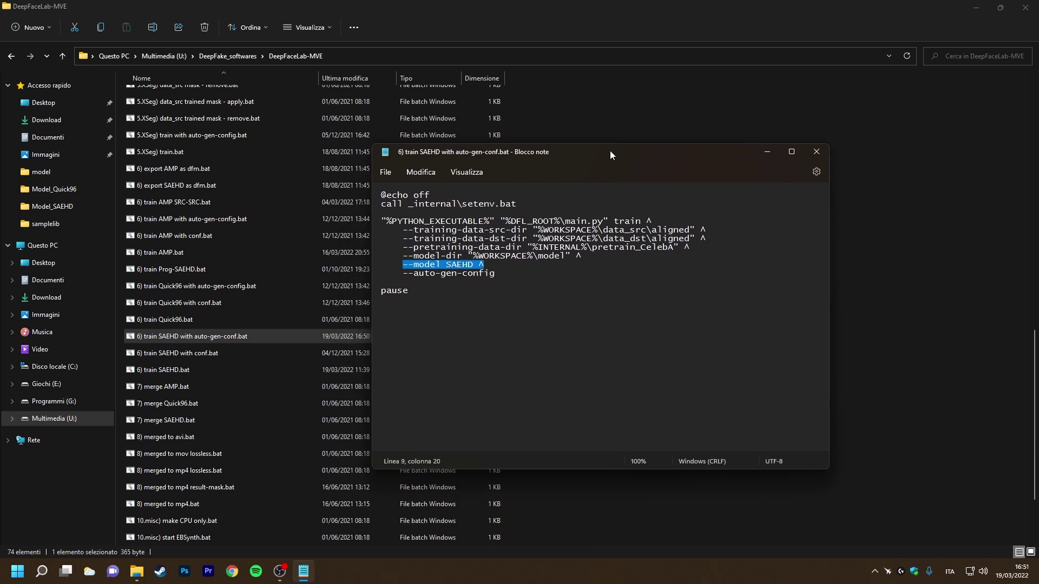
{"action": "left_click", "coordinate": [511, 274]}
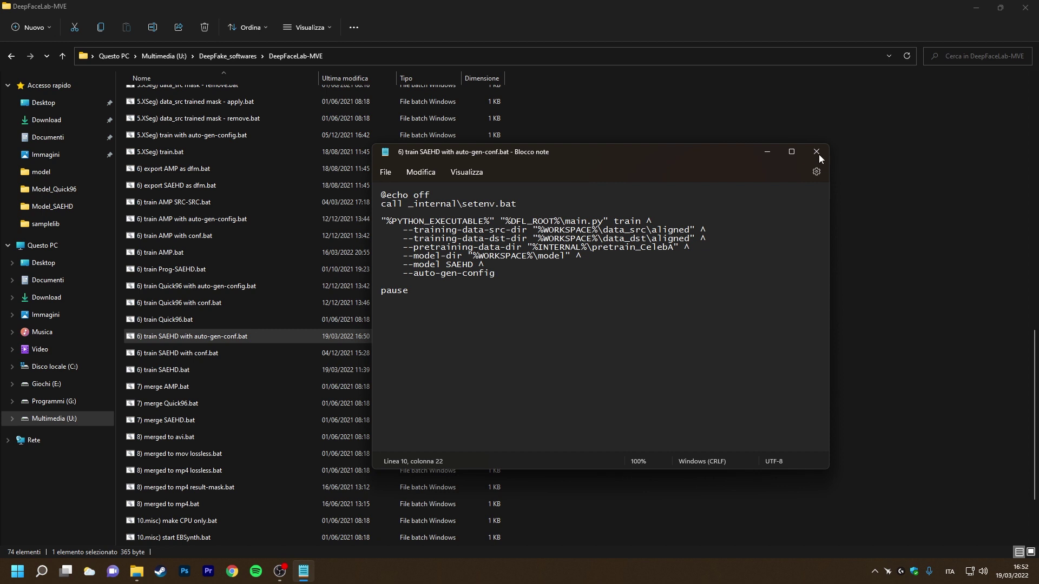
Launch the SAEHD auto-gen-conf script, create model 'new 2' and read its options from file
{"action": "left_click", "coordinate": [766, 151]}
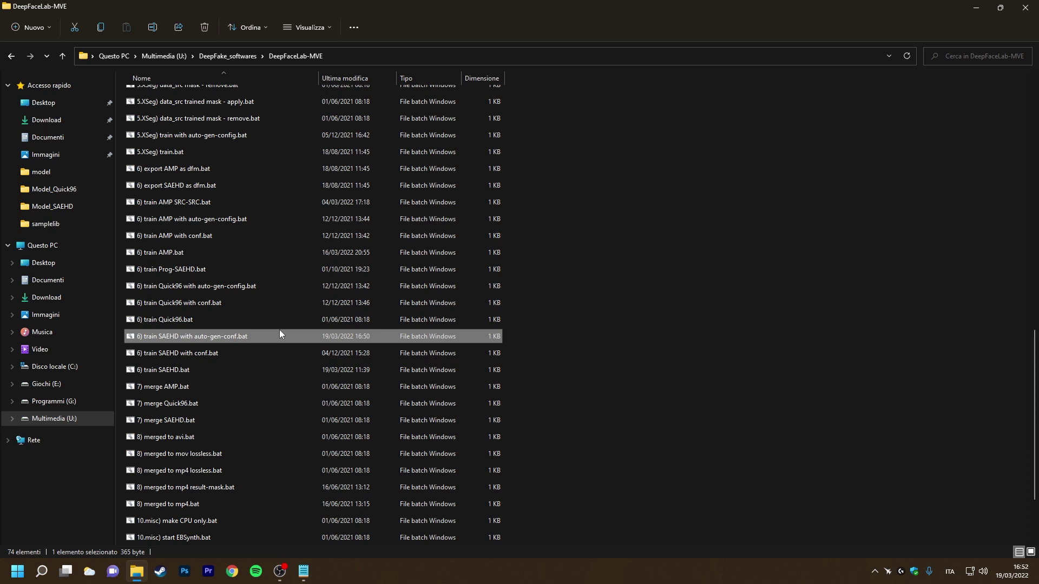
{"action": "double_click", "coordinate": [270, 333]}
{"action": "left_click_drag", "start_coordinate": [422, 110], "coordinate": [777, 117]}
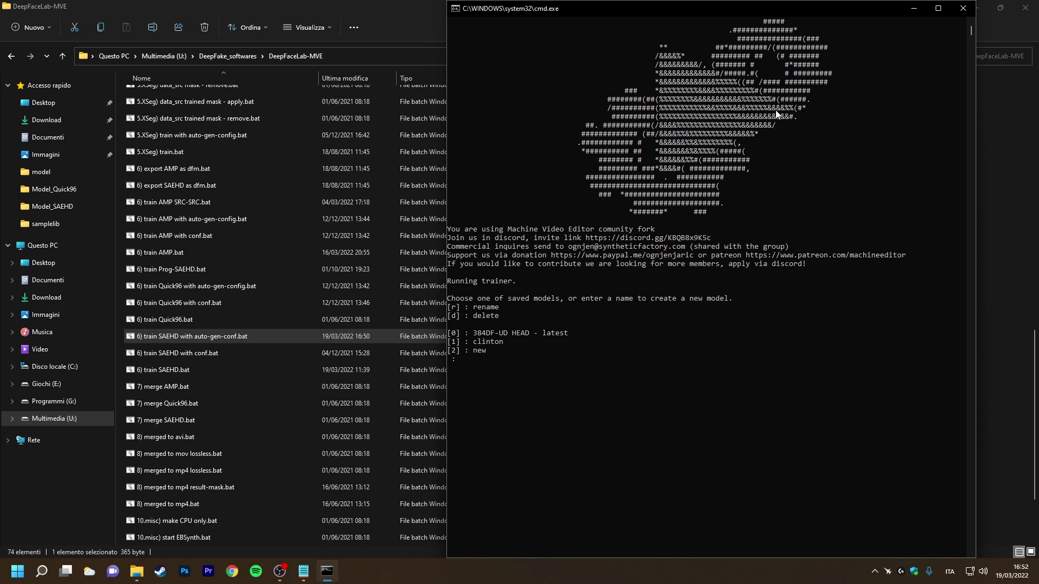
{"action": "type", "text": "new 2"}
{"action": "key", "text": "Return"}
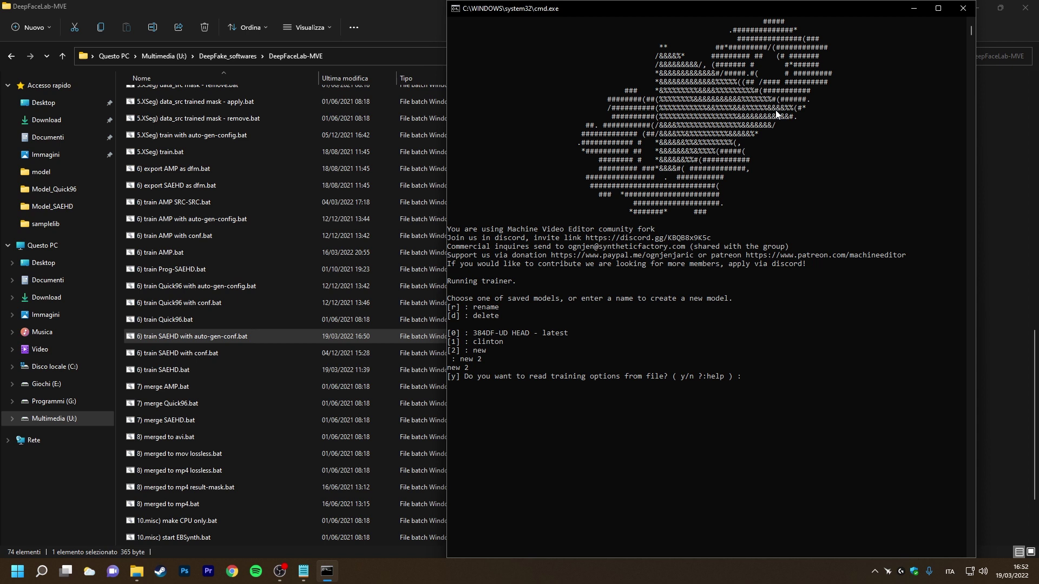
{"action": "key", "text": "Return"}
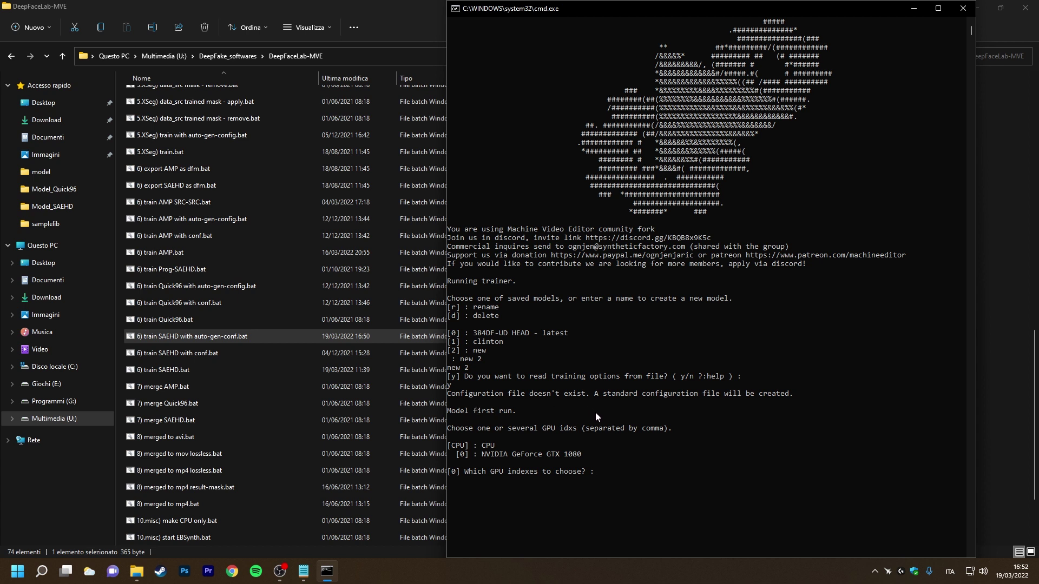
Browse File Explorer to workspace\model, then bring the trainer console back to the front
{"action": "scroll", "coordinate": [329, 271], "scroll_direction": "up", "scroll_amount": 15}
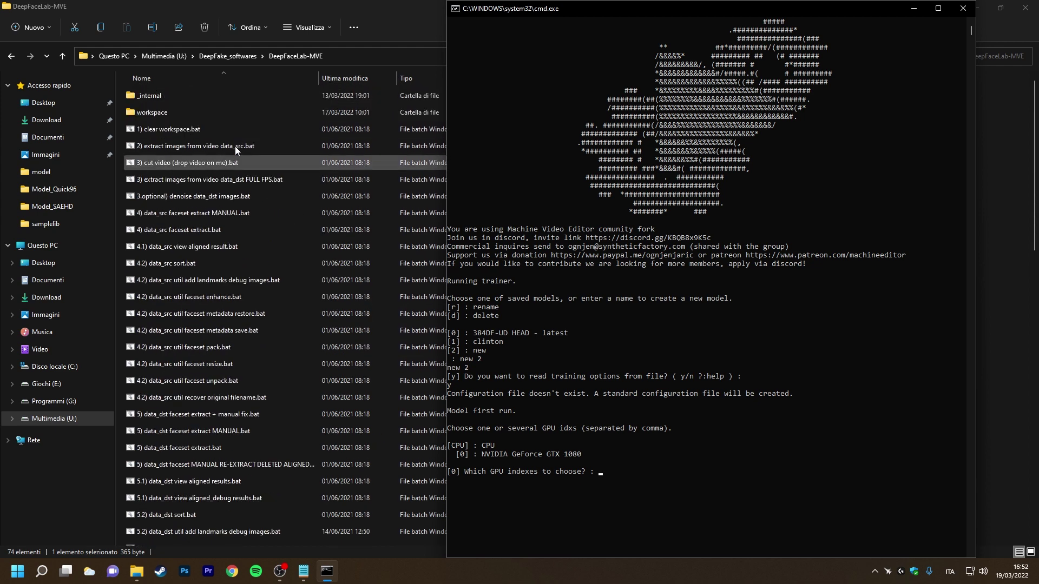
{"action": "double_click", "coordinate": [213, 117]}
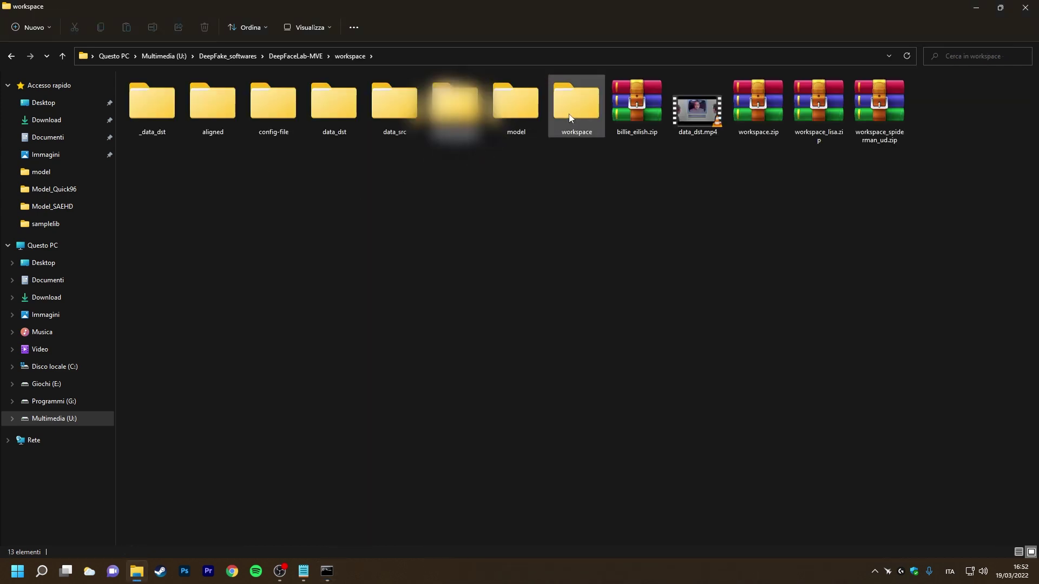
{"action": "double_click", "coordinate": [542, 112]}
{"action": "scroll", "coordinate": [1032, 163], "scroll_direction": "down", "scroll_amount": 14}
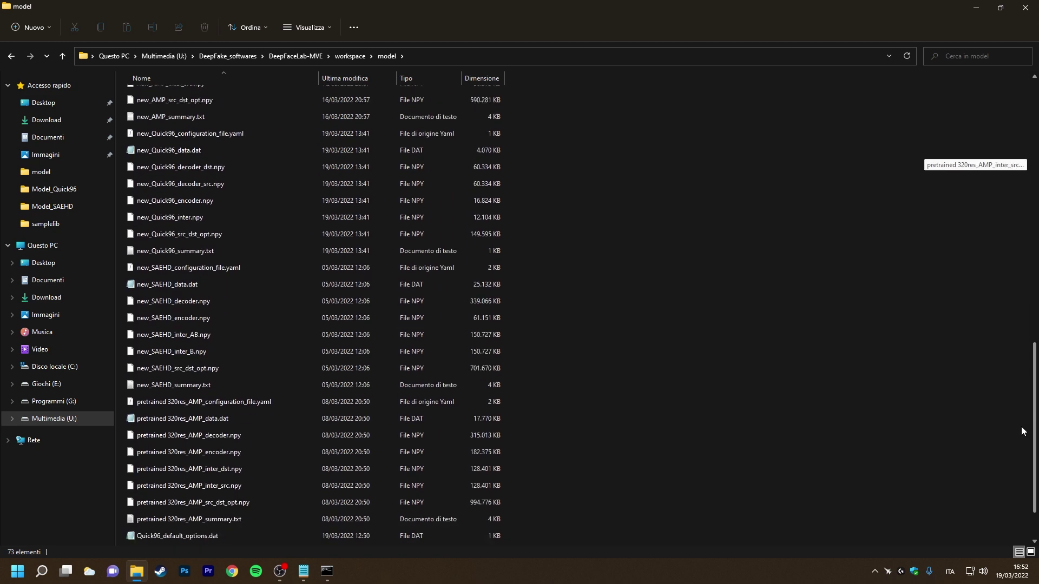
{"action": "scroll", "coordinate": [1021, 426], "scroll_direction": "down", "scroll_amount": 2}
{"action": "left_click", "coordinate": [331, 573]}
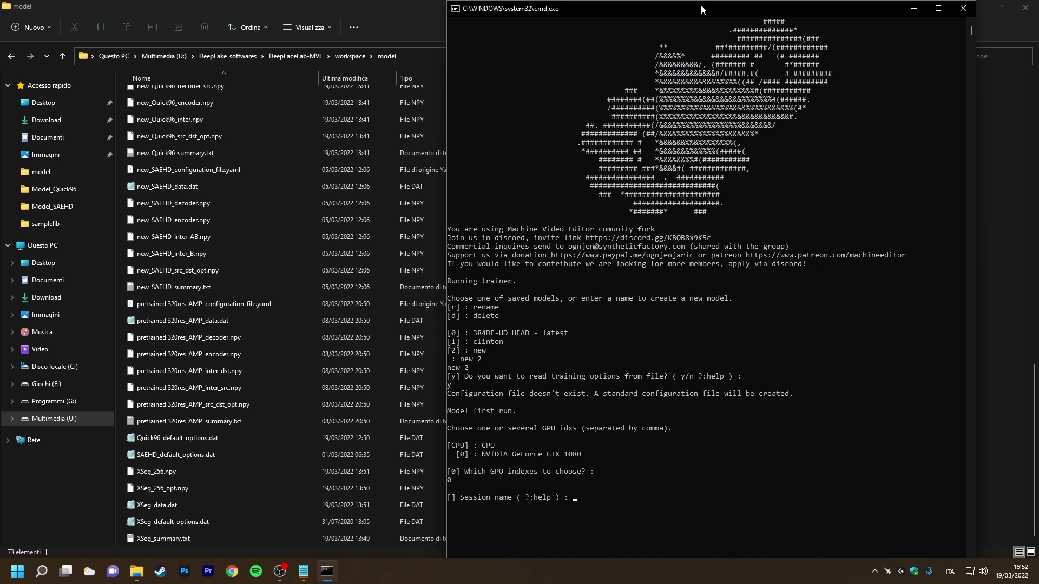
Name the session 'rw on' and choose df-ud architecture and src random shadows, keeping other defaults
{"action": "scroll", "coordinate": [738, 111], "scroll_direction": "down", "scroll_amount": 6}
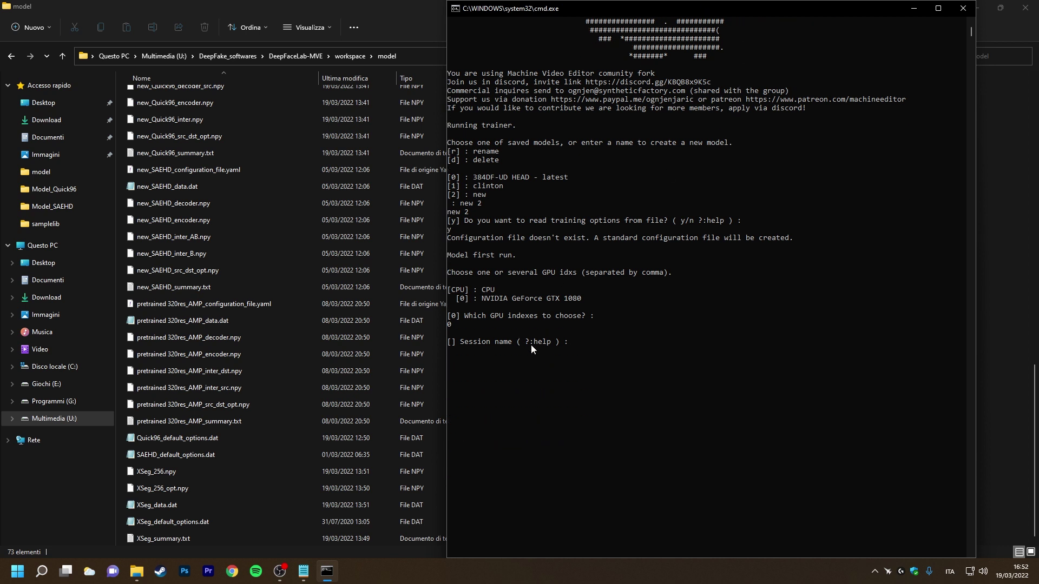
{"action": "type", "text": "rw on"}
{"action": "key", "text": "Return"}
{"action": "key", "text": "Return"}
{"action": "key", "text": "Return"}
{"action": "key", "text": "Return"}
{"action": "key", "text": "Return"}
{"action": "key", "text": "Return"}
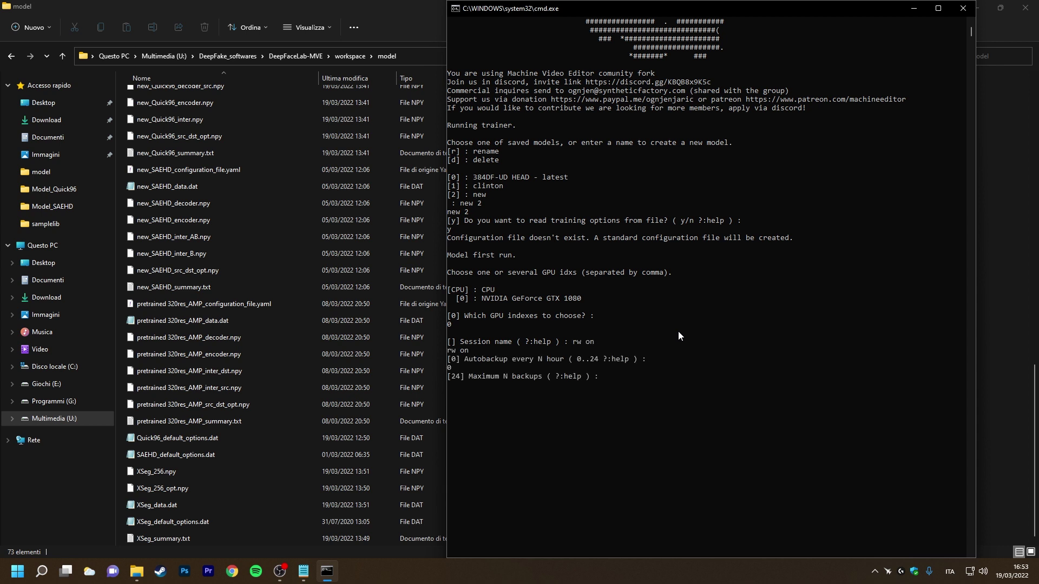
{"action": "key", "text": "Return"}
{"action": "key", "text": "Return"}
{"action": "key", "text": "Return"}
{"action": "key", "text": "Return"}
{"action": "key", "text": "Return"}
{"action": "key", "text": "Return"}
{"action": "key", "text": "Return"}
{"action": "key", "text": "Return"}
{"action": "key", "text": "Return"}
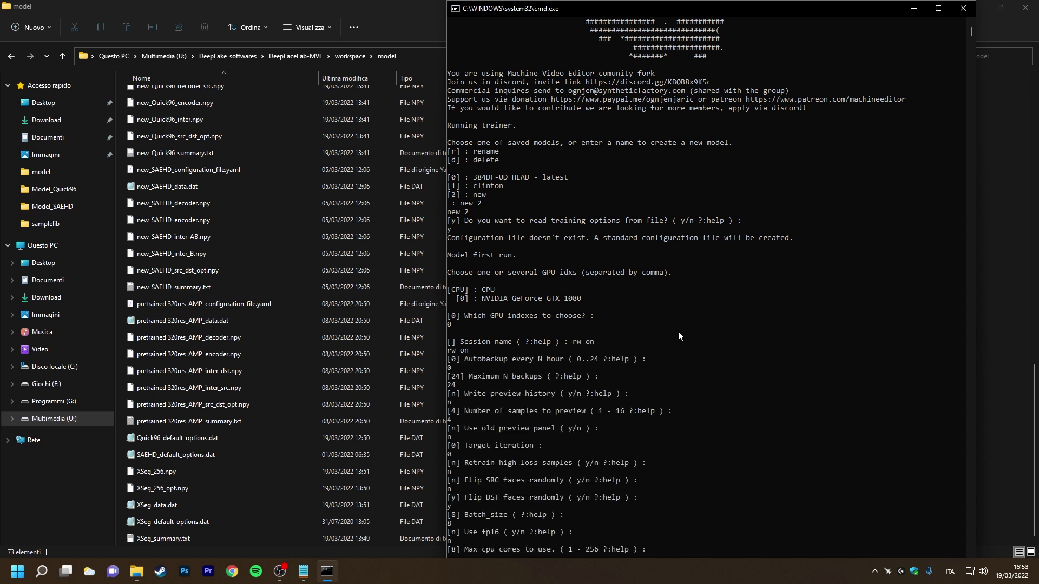
{"action": "type", "text": "df-ud"}
{"action": "key", "text": "Return"}
{"action": "key", "text": "Return"}
{"action": "key", "text": "Return"}
{"action": "key", "text": "Return"}
{"action": "key", "text": "Return"}
{"action": "key", "text": "Return"}
{"action": "key", "text": "Return"}
{"action": "key", "text": "Return"}
{"action": "key", "text": "Return"}
{"action": "key", "text": "Return"}
{"action": "key", "text": "Return"}
{"action": "key", "text": "Return"}
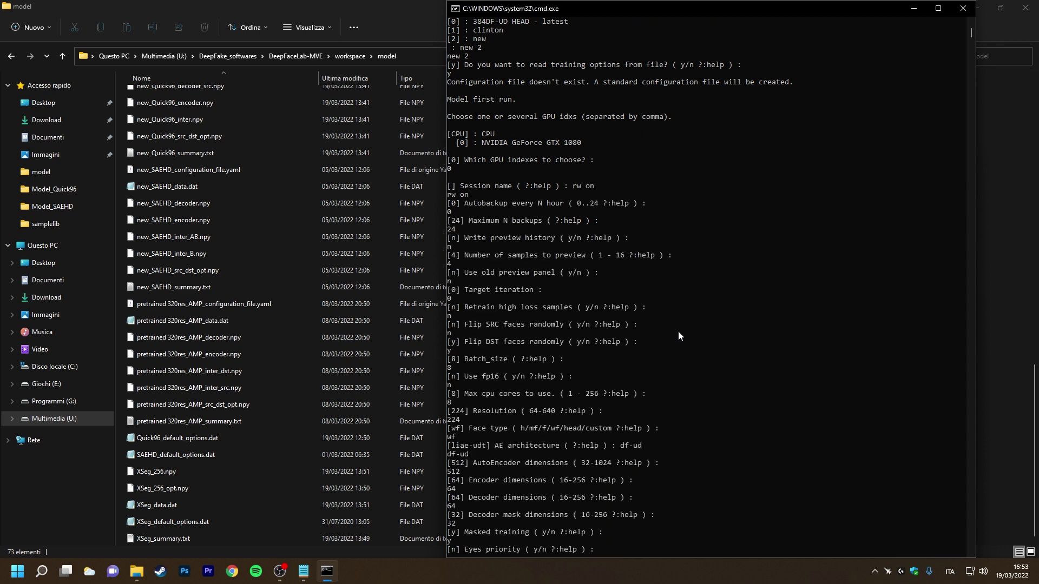
{"action": "key", "text": "Return"}
{"action": "key", "text": "Return"}
{"action": "key", "text": "Return"}
{"action": "key", "text": "Return"}
{"action": "key", "text": "Return"}
{"action": "key", "text": "Return"}
{"action": "key", "text": "Return"}
{"action": "key", "text": "Return"}
{"action": "key", "text": "Return"}
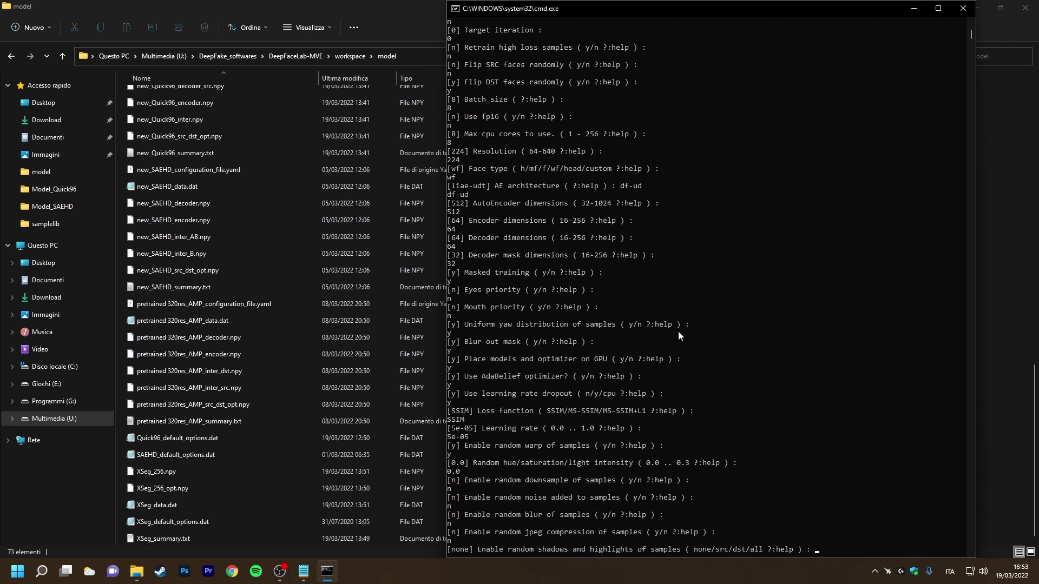
{"action": "type", "text": "src"}
{"action": "key", "text": "Return"}
{"action": "key", "text": "Return"}
{"action": "key", "text": "Return"}
{"action": "key", "text": "Return"}
{"action": "key", "text": "Return"}
{"action": "key", "text": "Return"}
{"action": "key", "text": "Return"}
{"action": "key", "text": "Return"}
{"action": "key", "text": "Return"}
{"action": "key", "text": "Return"}
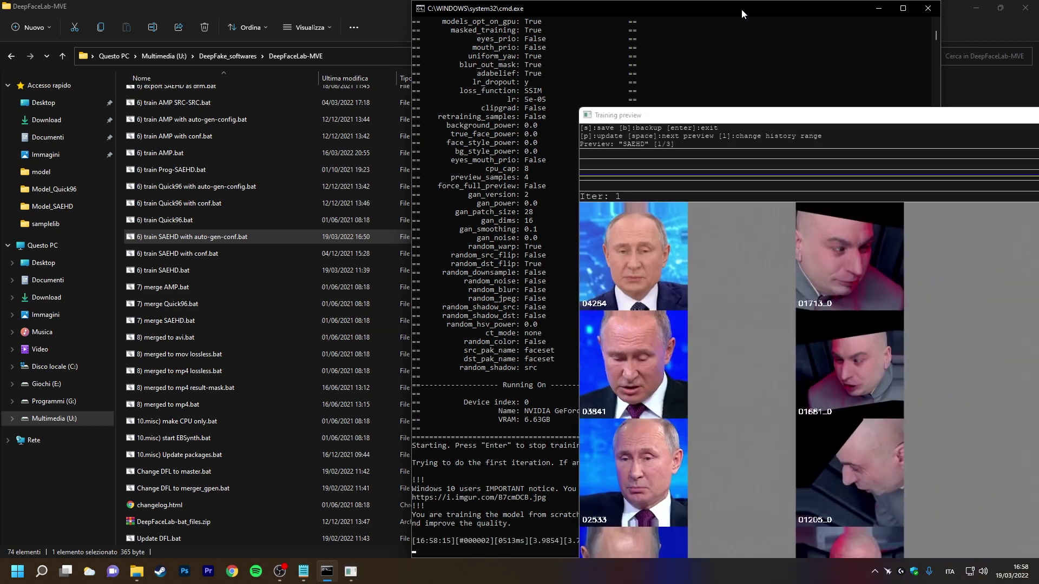
Refresh the training preview, save new 2 at iteration 27, and stop the trainer
{"action": "left_click_drag", "start_coordinate": [774, 115], "coordinate": [657, 27]}
{"action": "key", "text": "p"}
{"action": "key", "text": "p"}
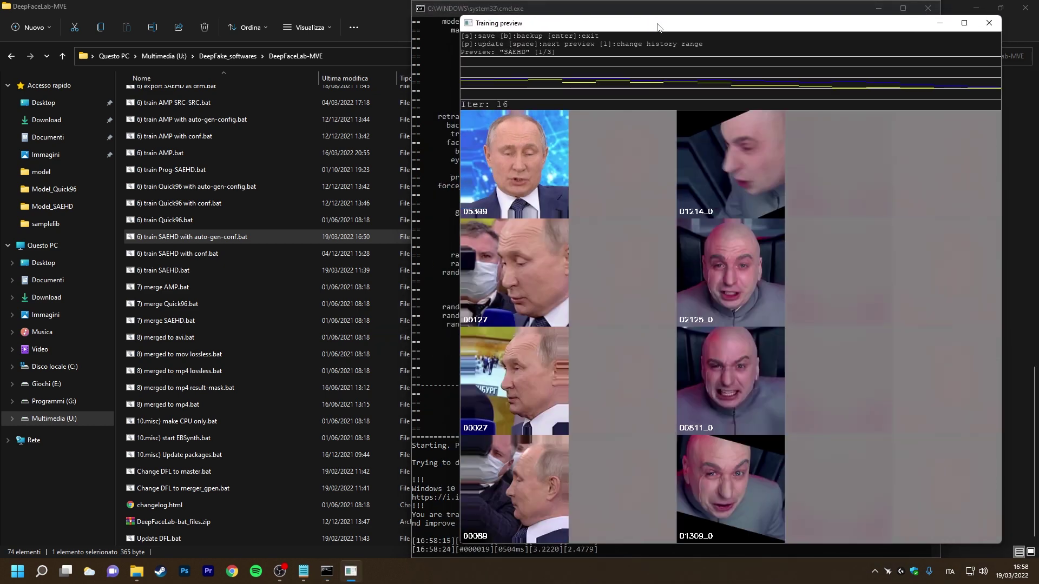
{"action": "key", "text": "p"}
{"action": "key", "text": "s"}
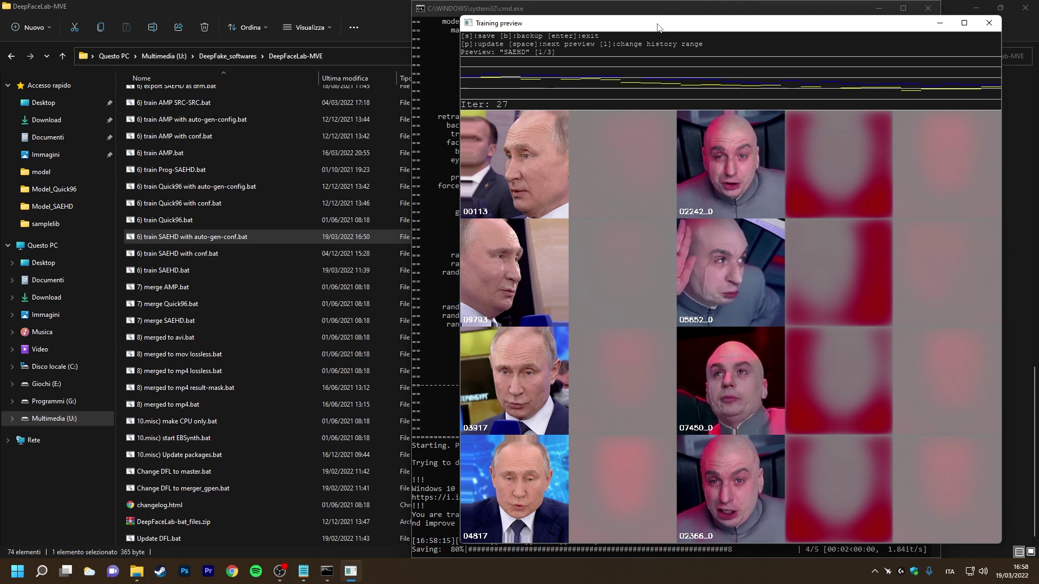
{"action": "key", "text": "Return"}
Relaunch the SAEHD trainer and pick the saved new 2 model (index 0)
{"action": "double_click", "coordinate": [318, 241]}
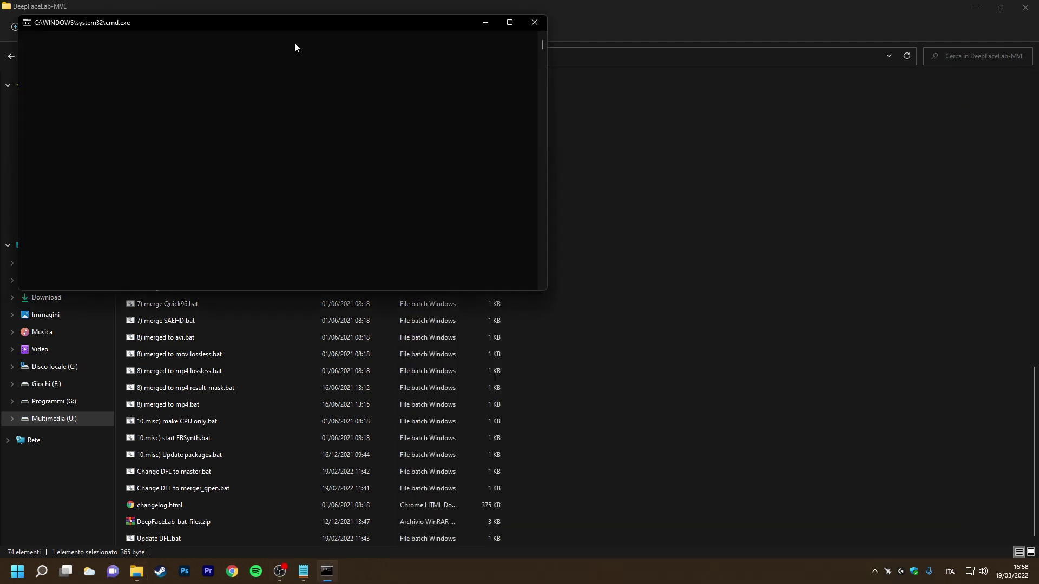
{"action": "left_click_drag", "start_coordinate": [294, 21], "coordinate": [722, 122]}
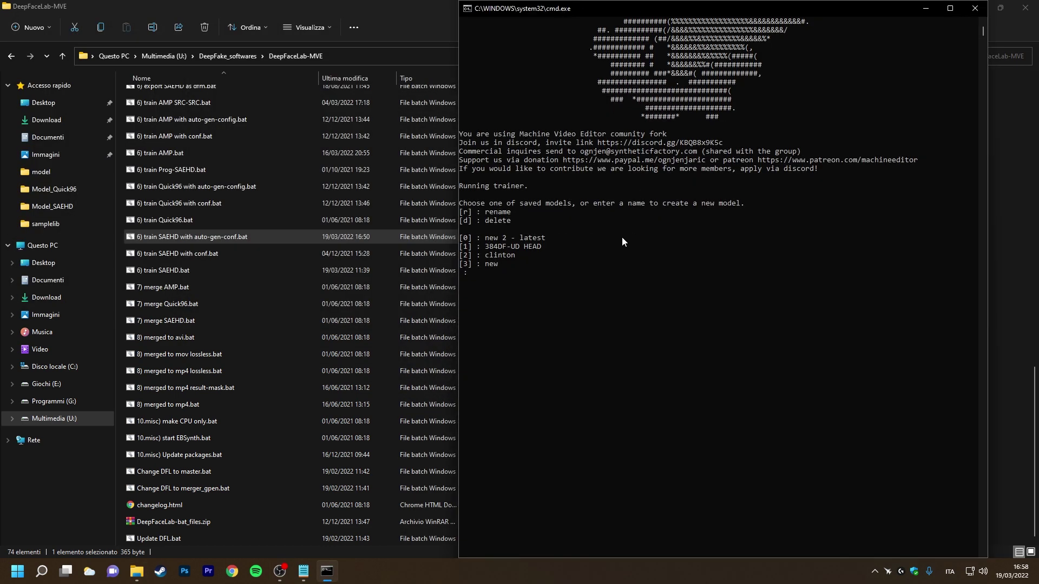
{"action": "type", "text": "0"}
{"action": "key", "text": "Return"}
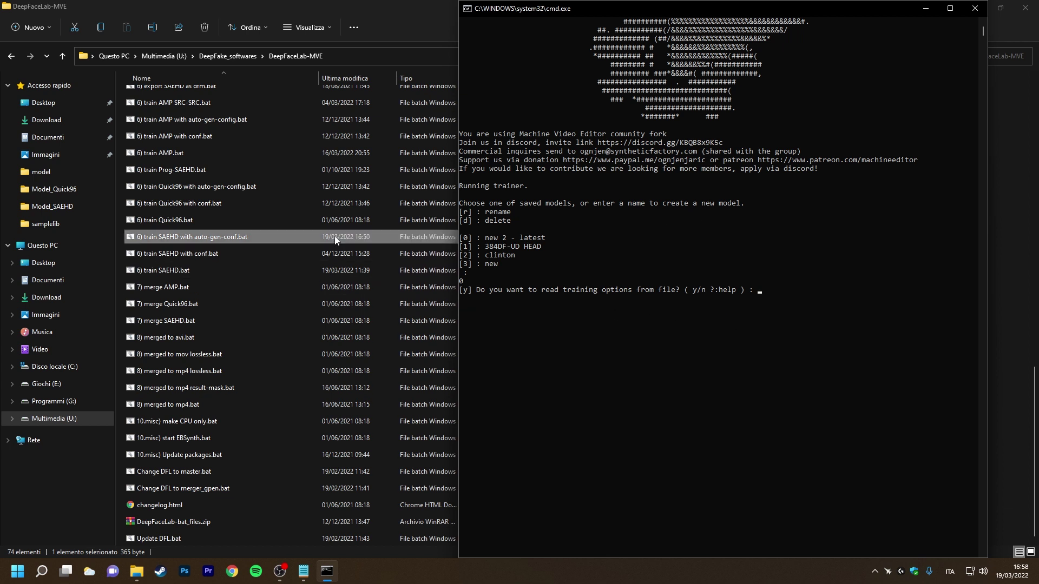
Open new 2_SAEHD_configuration_file.yaml from workspace\model in VS Code
{"action": "left_click", "coordinate": [417, 8]}
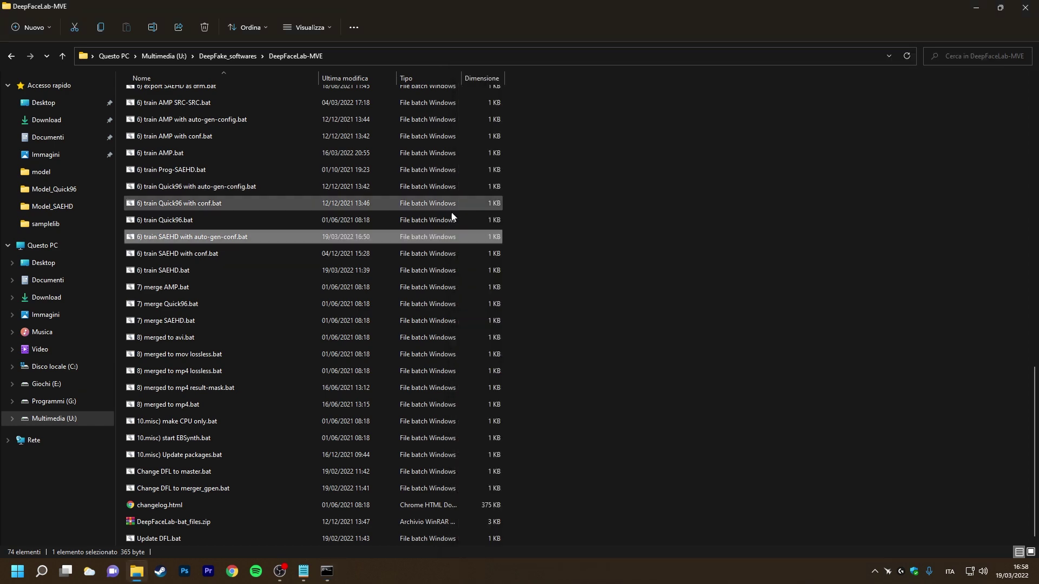
{"action": "scroll", "coordinate": [453, 213], "scroll_direction": "up", "scroll_amount": 15}
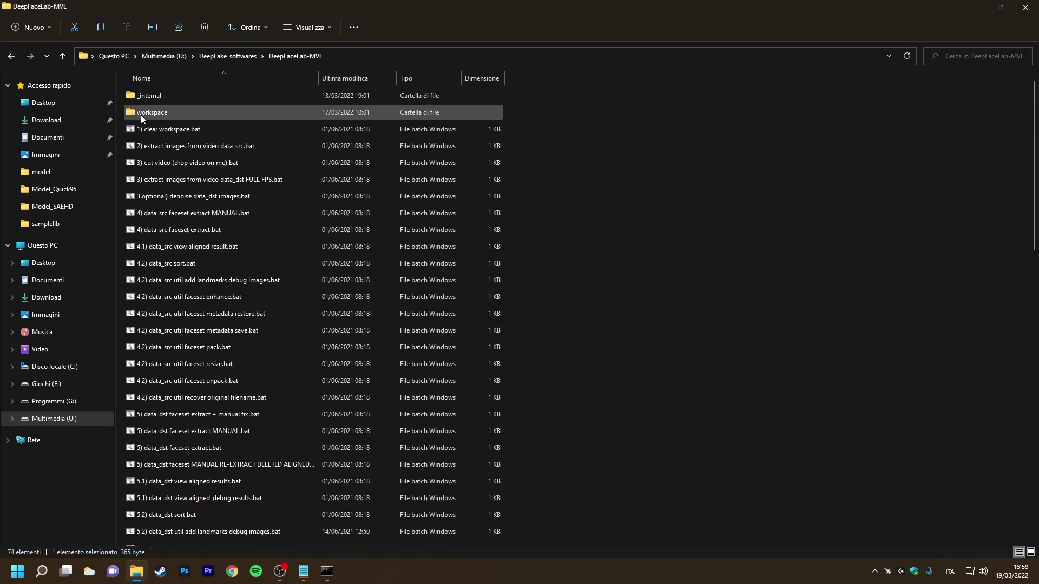
{"action": "double_click", "coordinate": [135, 112]}
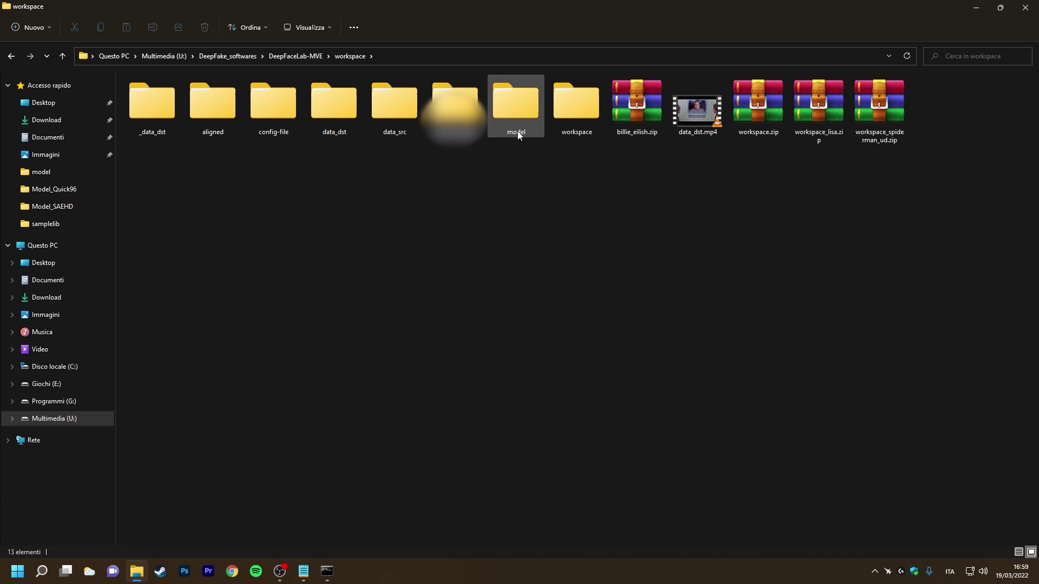
{"action": "double_click", "coordinate": [520, 126]}
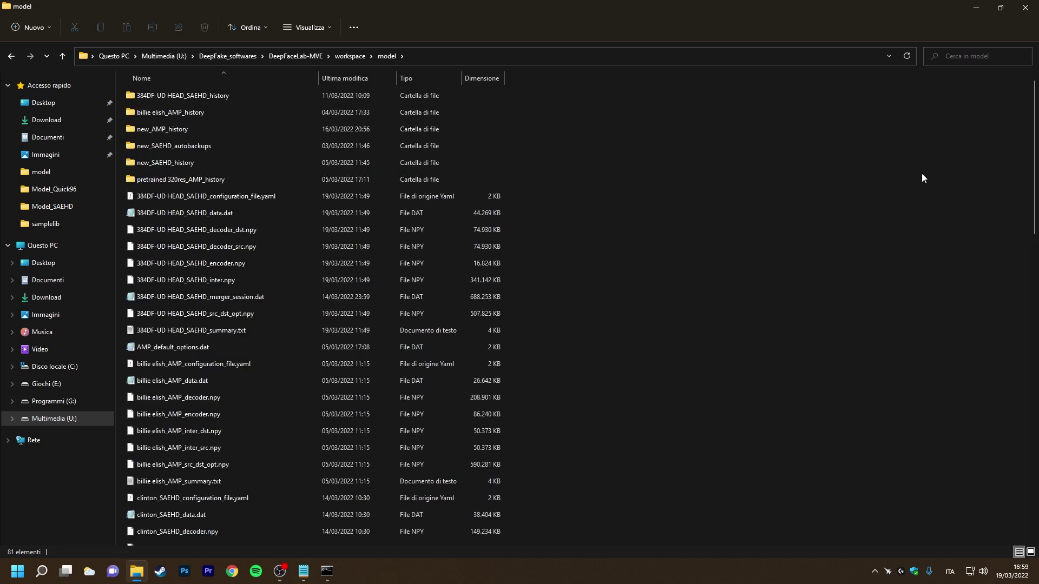
{"action": "left_click_drag", "start_coordinate": [1030, 162], "coordinate": [1021, 306]}
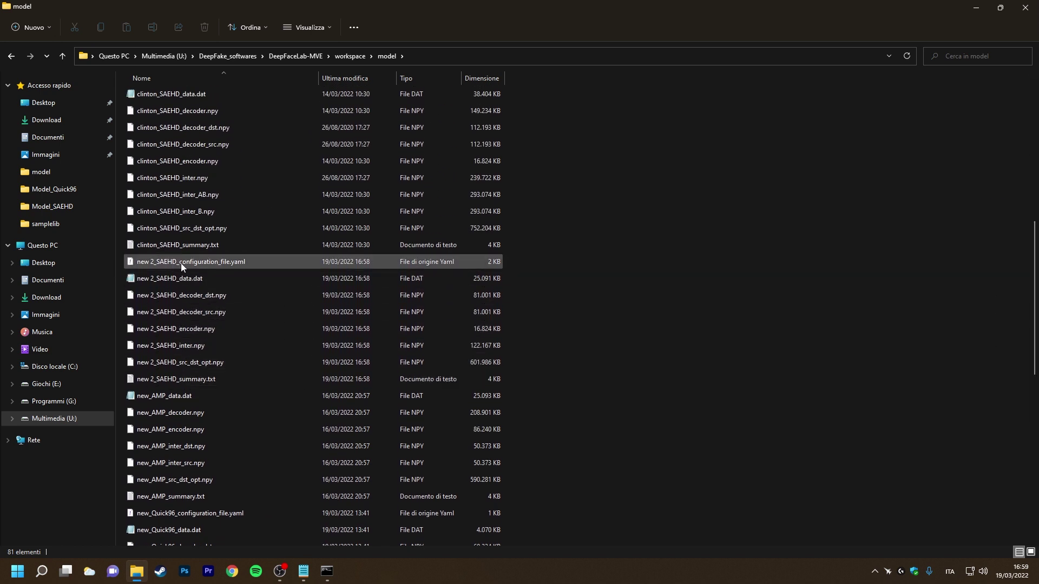
{"action": "double_click", "coordinate": [210, 261]}
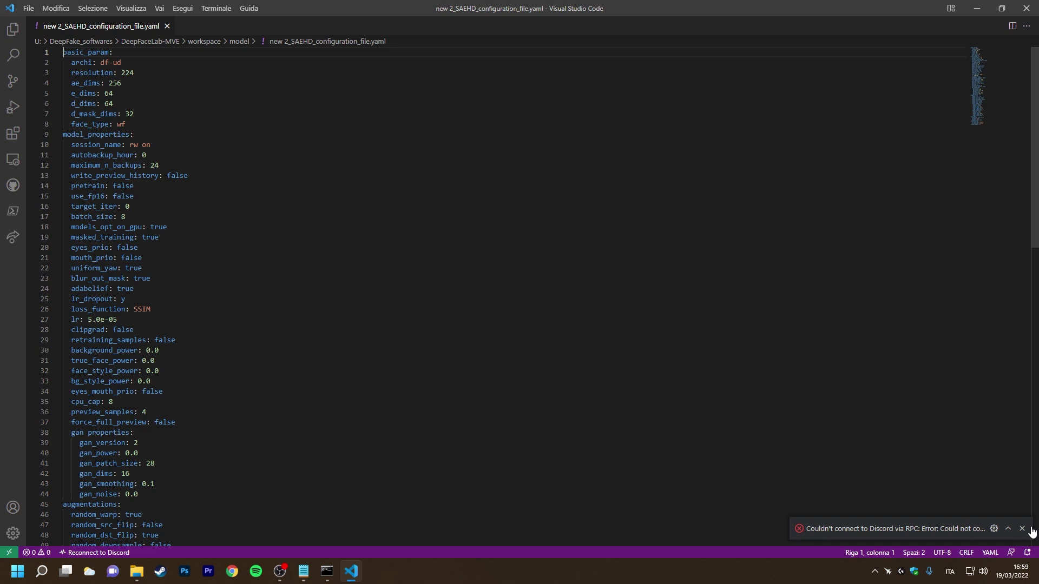
Point out resolution 224 and the ae_dims, e_dims and d_dims values in the YAML
{"action": "mouse_move", "coordinate": [988, 81]}
{"action": "left_mouse_down"}
{"action": "mouse_move", "coordinate": [998, 119]}
{"action": "mouse_move", "coordinate": [991, 77]}
{"action": "left_mouse_up"}
{"action": "left_click", "coordinate": [132, 60]}
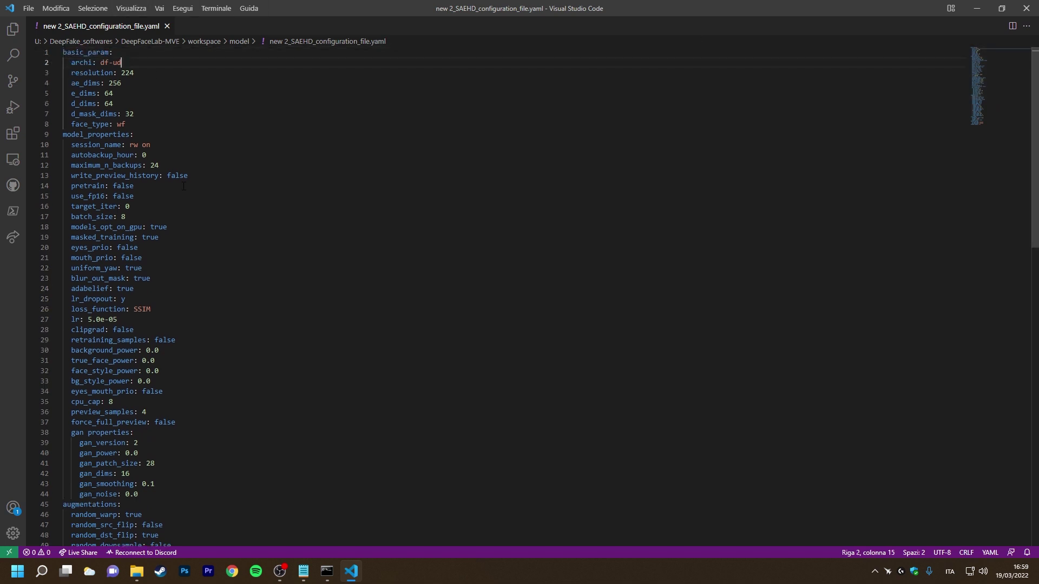
{"action": "left_click", "coordinate": [132, 73]}
{"action": "key", "text": "Down"}
{"action": "key", "text": "Down"}
{"action": "key", "text": "Down"}
{"action": "left_click", "coordinate": [138, 74]}
{"action": "key", "text": "Down"}
{"action": "key", "text": "Up"}
Highlight the model properties block and point out the random_shadow_src and random_shadow_dst lines
{"action": "scroll", "coordinate": [141, 97], "scroll_direction": "down", "scroll_amount": 1}
{"action": "left_click_drag", "start_coordinate": [71, 117], "coordinate": [213, 446]}
{"action": "scroll", "coordinate": [211, 446], "scroll_direction": "down", "scroll_amount": 10}
{"action": "left_click", "coordinate": [212, 446]}
{"action": "left_click", "coordinate": [192, 271]}
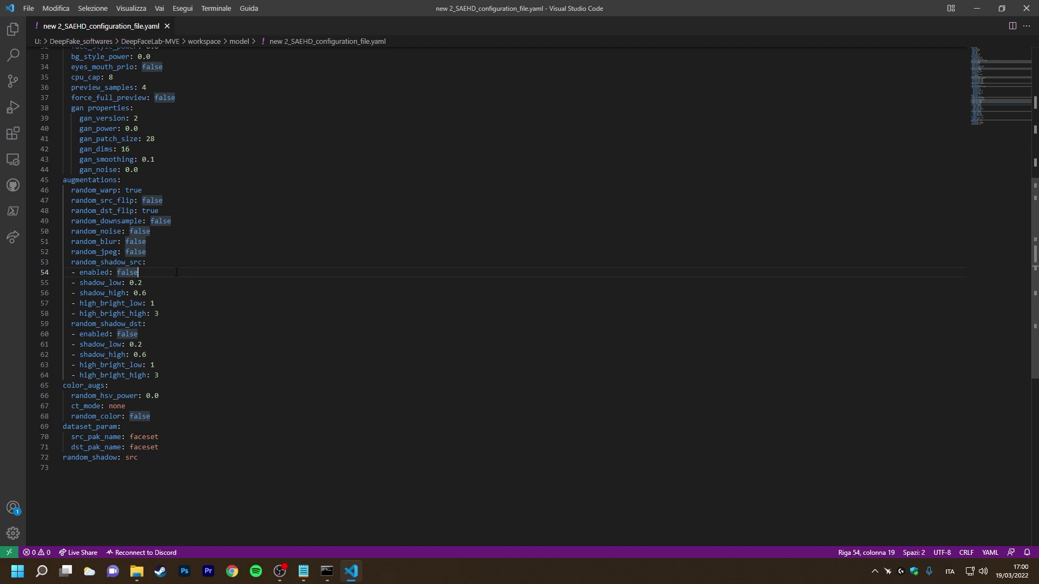
{"action": "key", "text": "Up"}
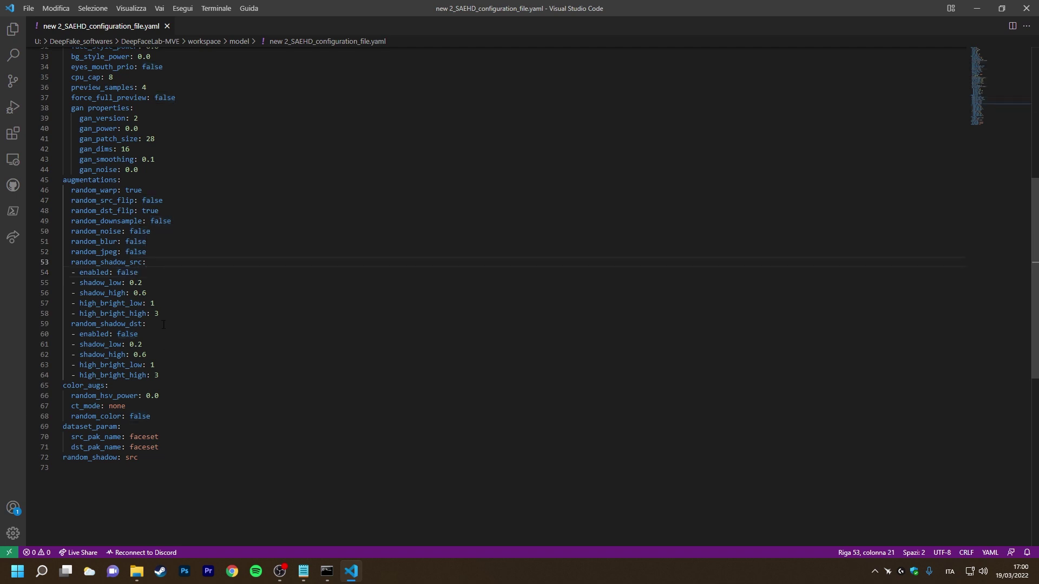
{"action": "left_click", "coordinate": [163, 324]}
{"action": "key", "text": "Up"}
{"action": "key", "text": "Up"}
{"action": "key", "text": "Up"}
{"action": "key", "text": "Up"}
{"action": "key", "text": "Up"}
{"action": "key", "text": "Up"}
{"action": "left_click", "coordinate": [168, 325]}
Close VS Code and answer y in the trainer to read options from the file
{"action": "scroll", "coordinate": [171, 326], "scroll_direction": "up", "scroll_amount": 10}
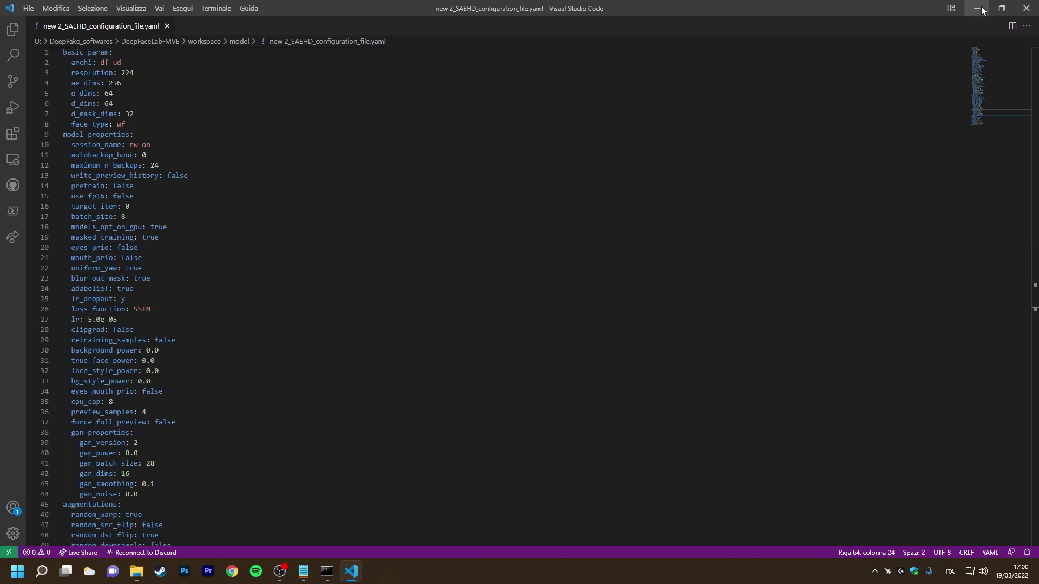
{"action": "left_click", "coordinate": [1026, 8]}
{"action": "key", "text": "alt+Tab"}
{"action": "type", "text": "y"}
{"action": "key", "text": "Return"}
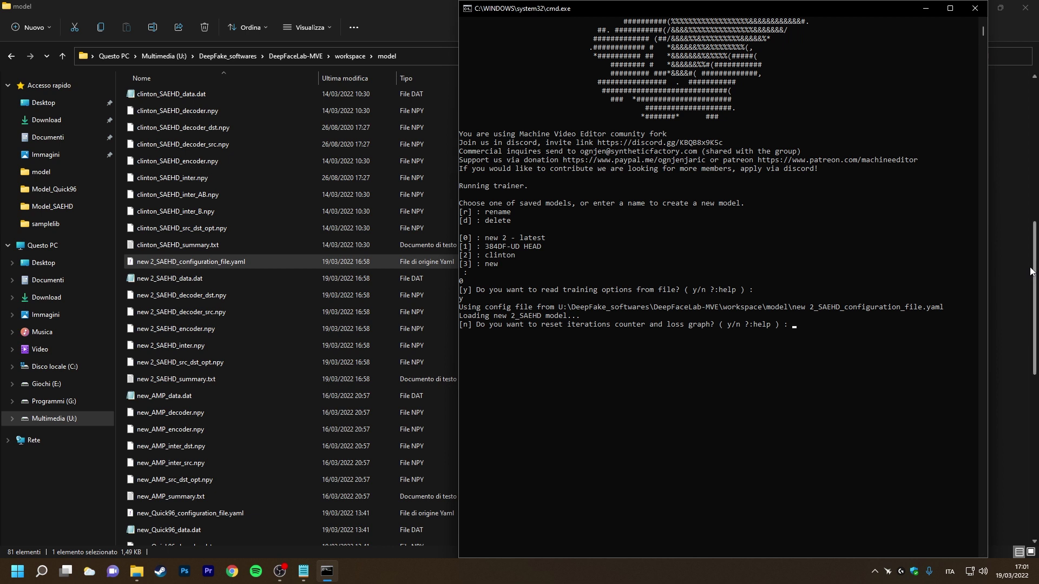
Keep the iteration count and GPU 0, load both facesets, then close the trainer window
{"action": "key", "text": "Return"}
{"action": "key", "text": "Return"}
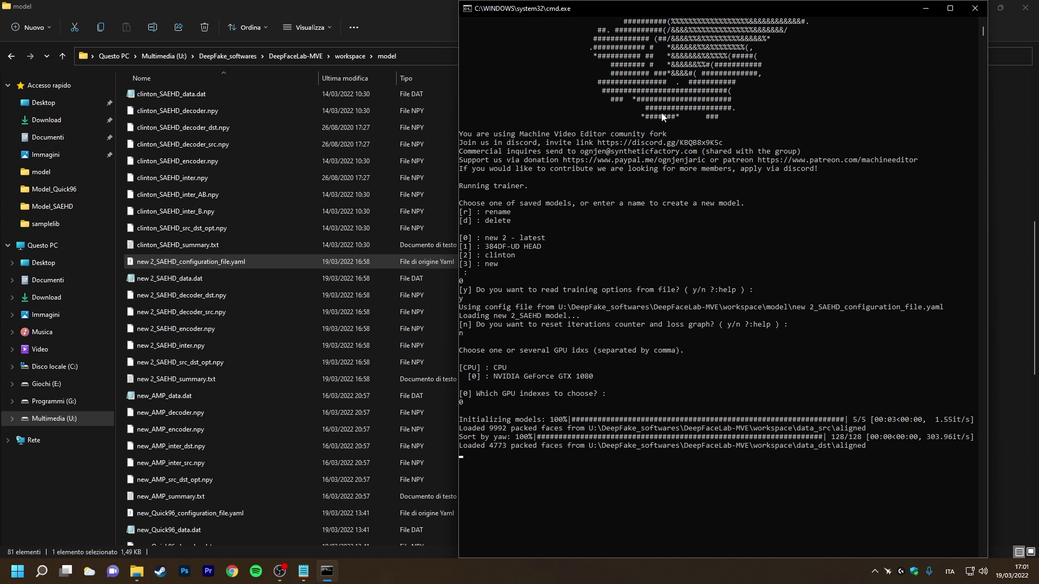
{"action": "left_click", "coordinate": [974, 8]}
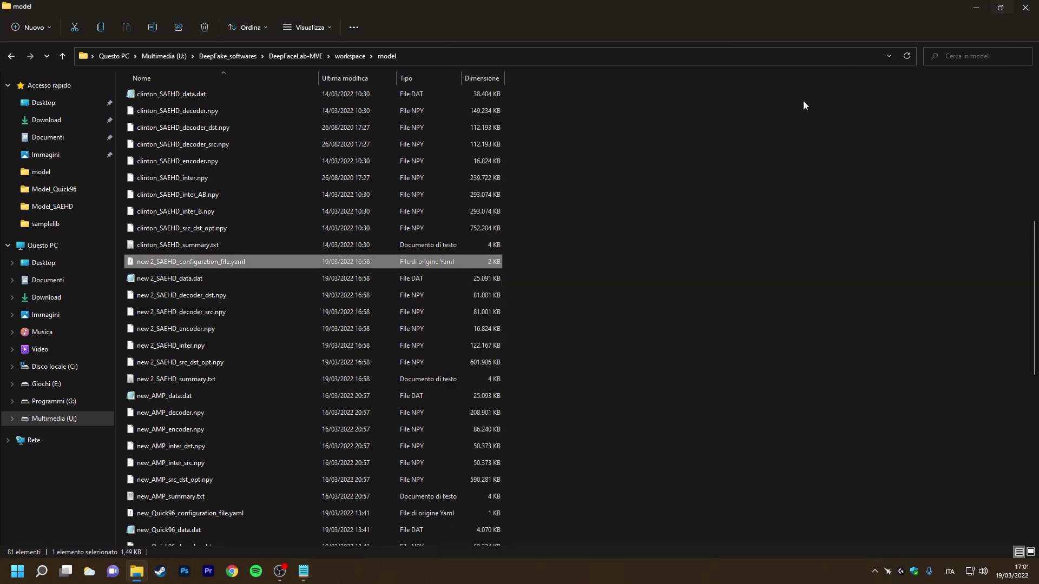
Change uniform_yaw from true to false in new 2_SAEHD_configuration_file.yaml and put the editor away
{"action": "double_click", "coordinate": [378, 265]}
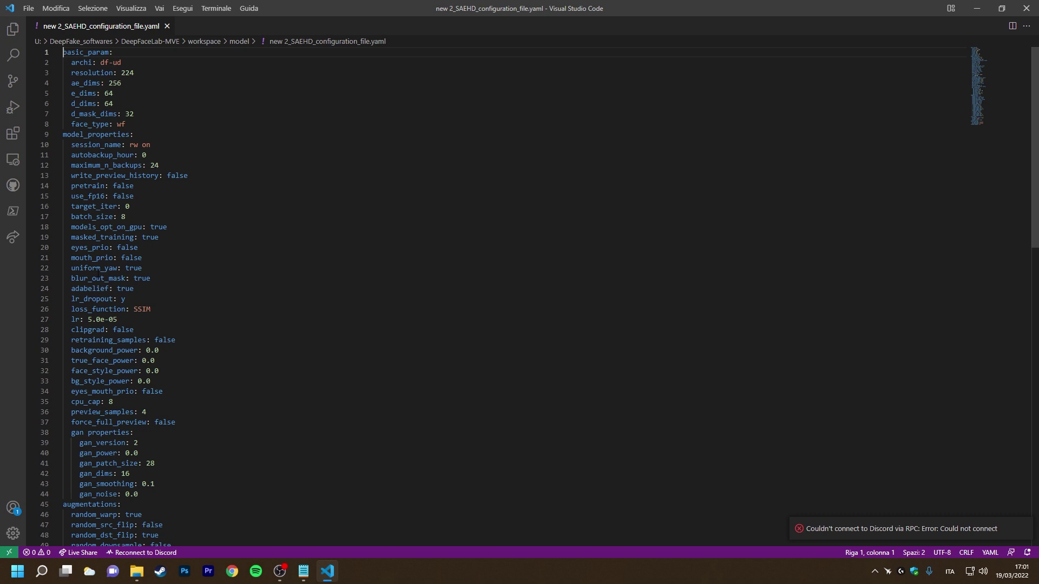
{"action": "double_click", "coordinate": [132, 268]}
{"action": "type", "text": "false"}
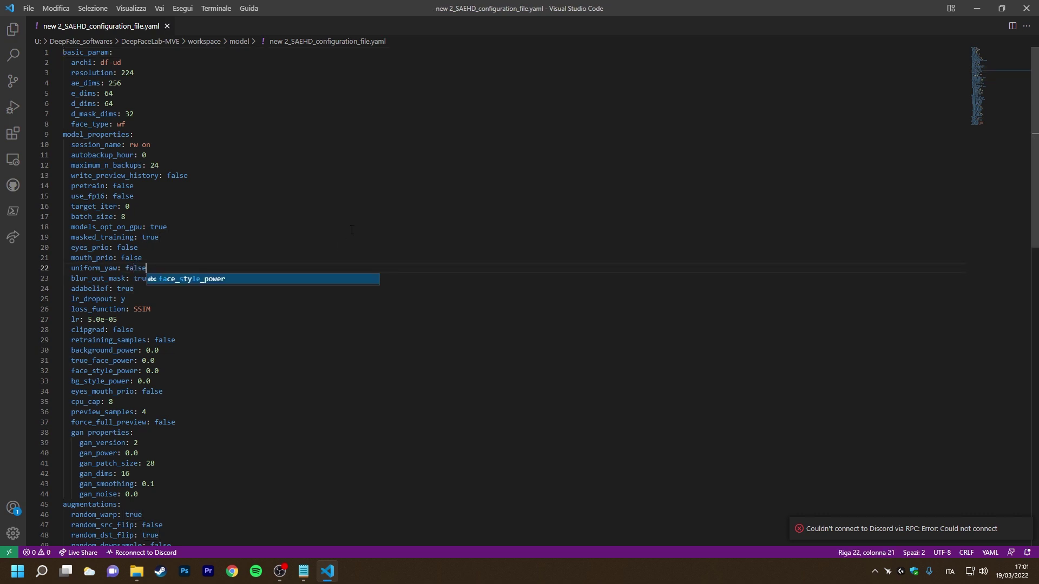
{"action": "left_click", "coordinate": [169, 226]}
{"action": "left_click", "coordinate": [975, 8]}
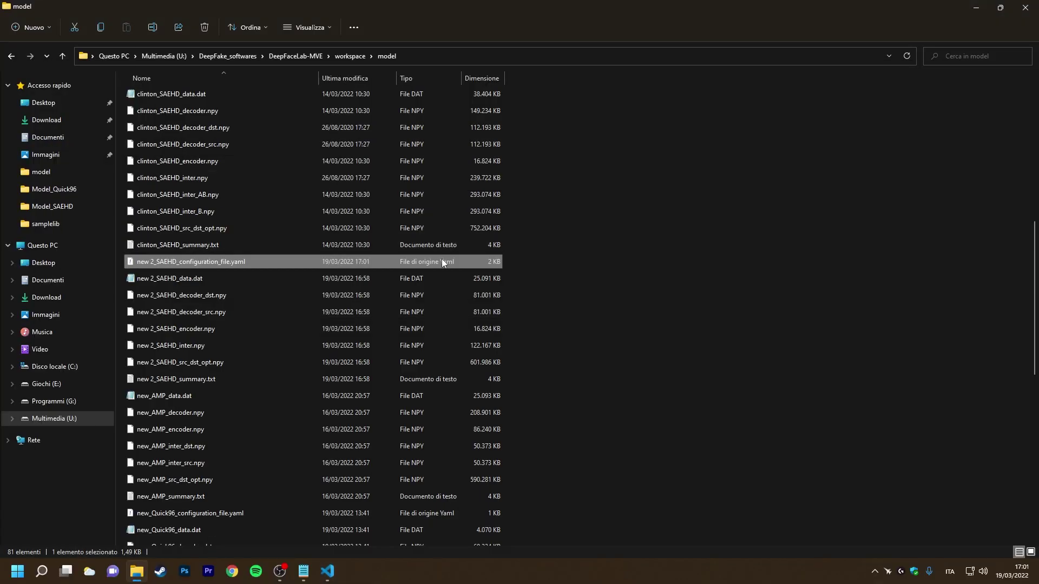
Rerun '6) train SAEHD with auto-gen-conf.bat' from DeepFaceLab-MVE, keeping iteration count and GPU 0
{"action": "left_click", "coordinate": [300, 58]}
{"action": "scroll", "coordinate": [709, 274], "scroll_direction": "down", "scroll_amount": 10}
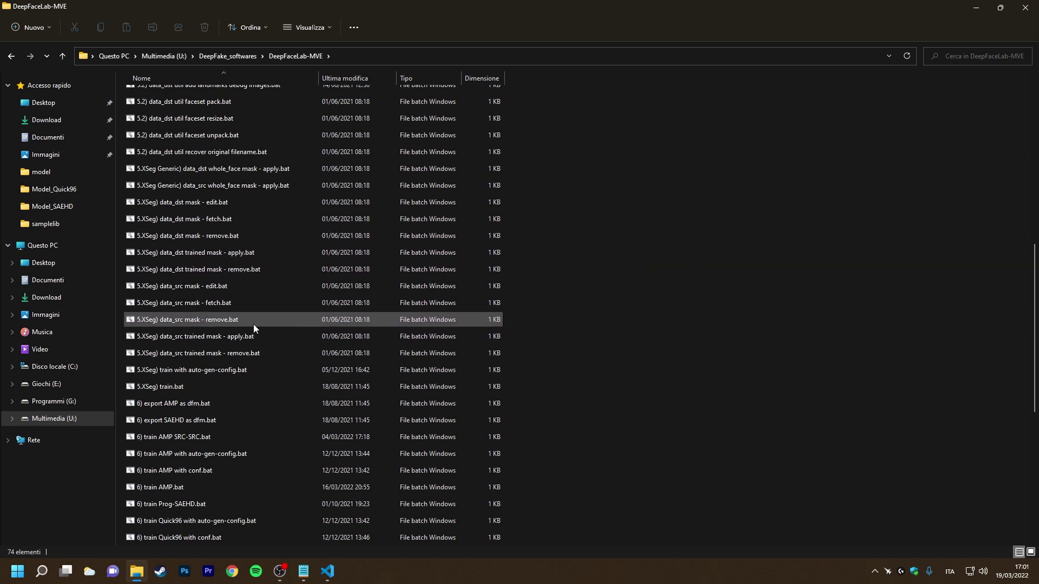
{"action": "scroll", "coordinate": [219, 487], "scroll_direction": "down", "scroll_amount": 1}
{"action": "double_click", "coordinate": [218, 520]}
{"action": "left_click_drag", "start_coordinate": [310, 70], "coordinate": [676, 139]}
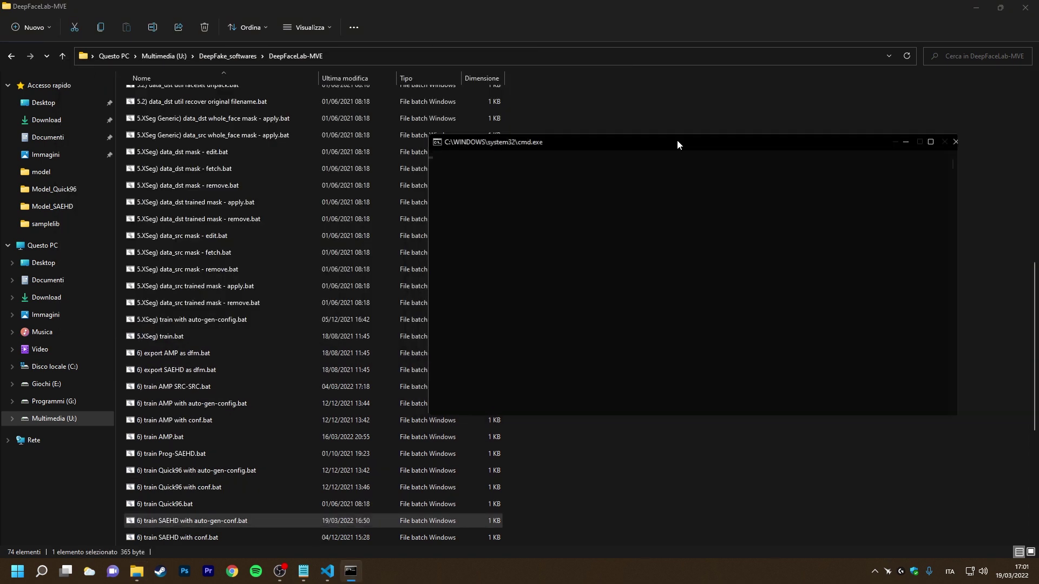
{"action": "key", "text": "Return"}
{"action": "key", "text": "Return"}
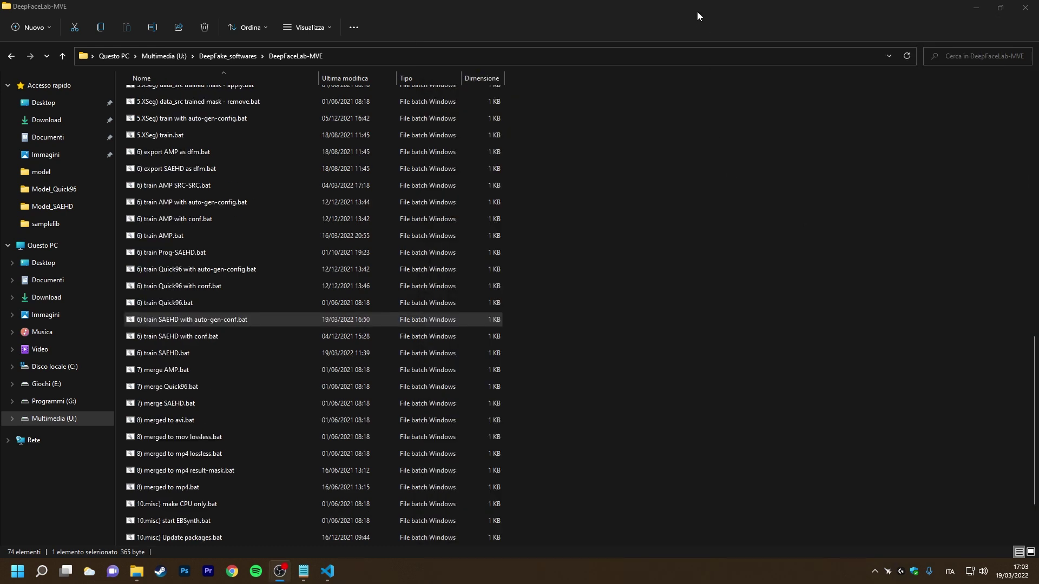
{"action": "left_click", "coordinate": [697, 15]}
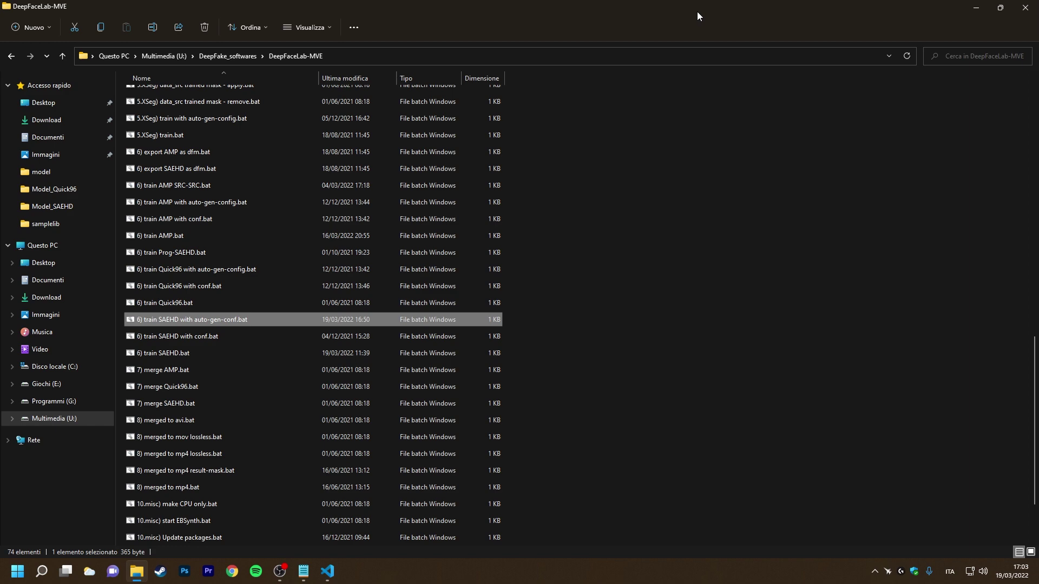
{"action": "scroll", "coordinate": [666, 282], "scroll_direction": "up", "scroll_amount": 15}
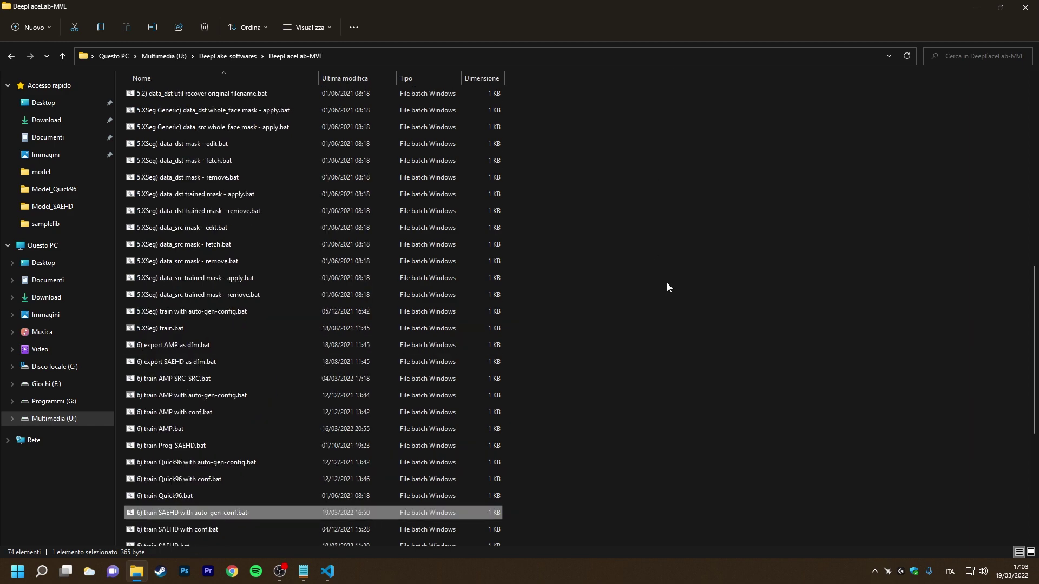
Rename faceset.pak in workspace\data_dst\aligned to actor.pak
{"action": "left_click", "coordinate": [377, 114]}
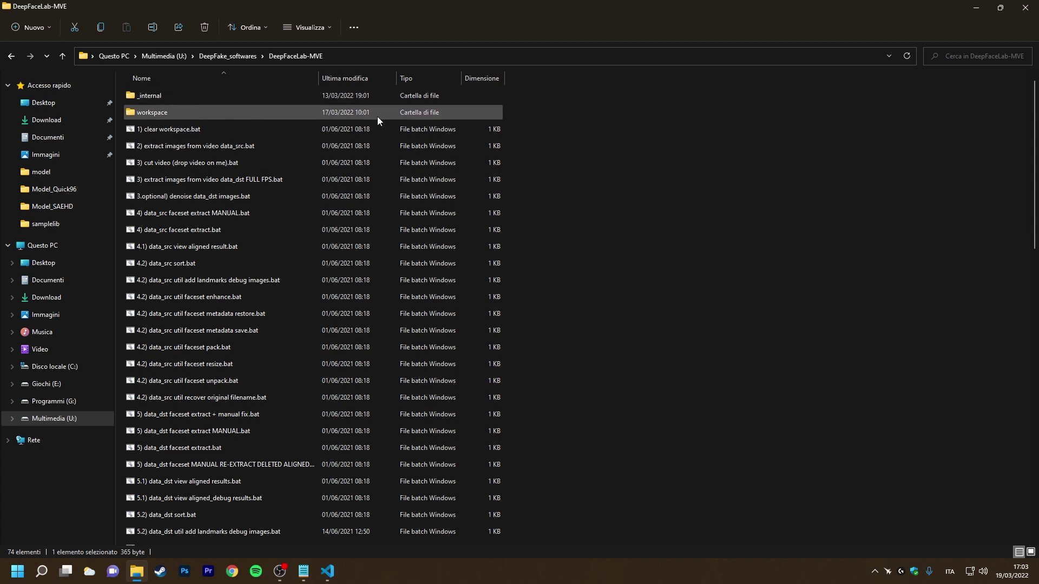
{"action": "double_click", "coordinate": [378, 113]}
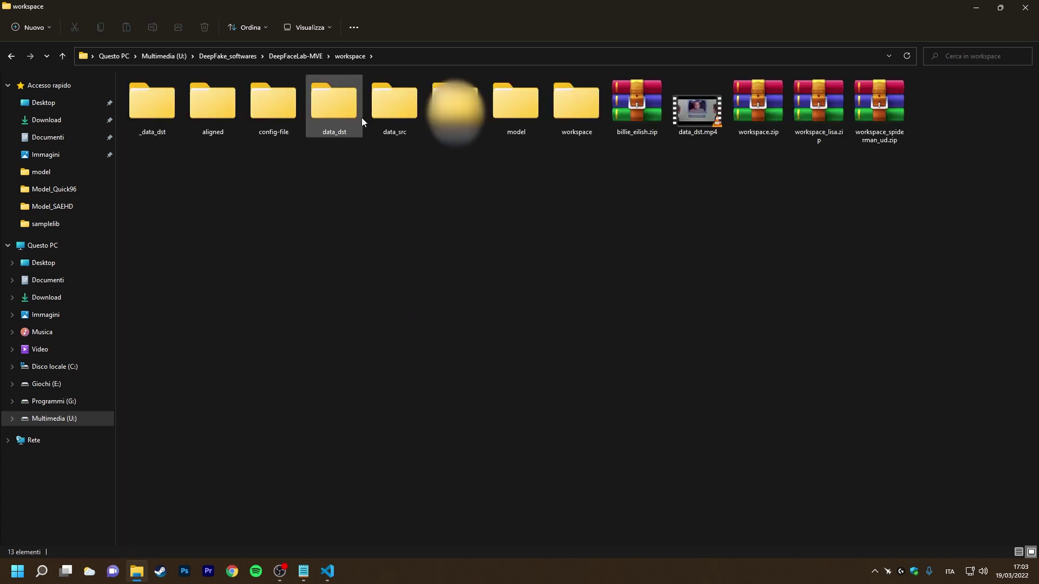
{"action": "double_click", "coordinate": [396, 116]}
{"action": "double_click", "coordinate": [130, 100]}
{"action": "left_click", "coordinate": [438, 103]}
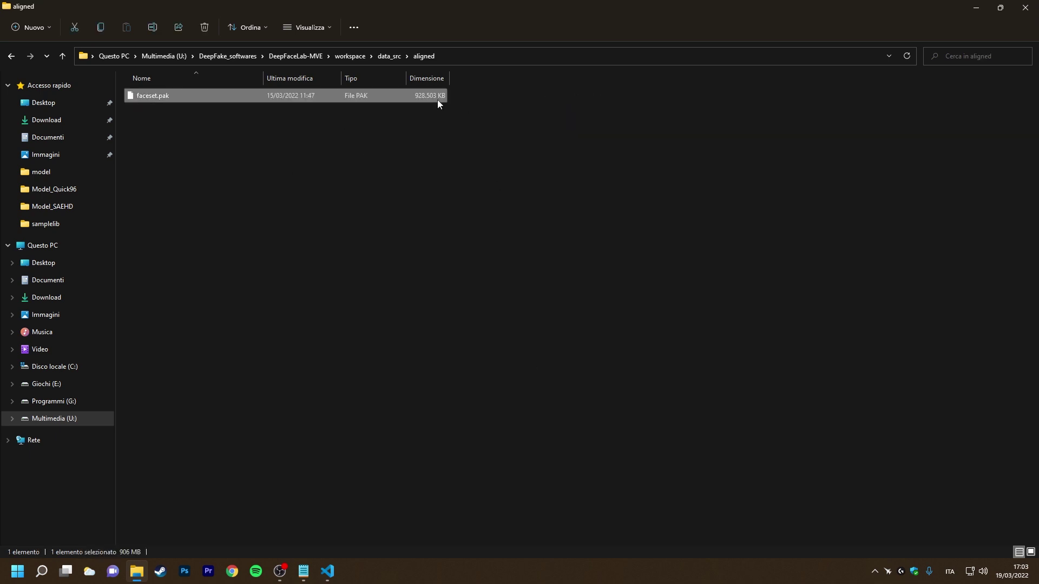
{"action": "left_click", "coordinate": [62, 56]}
{"action": "left_click", "coordinate": [62, 56]}
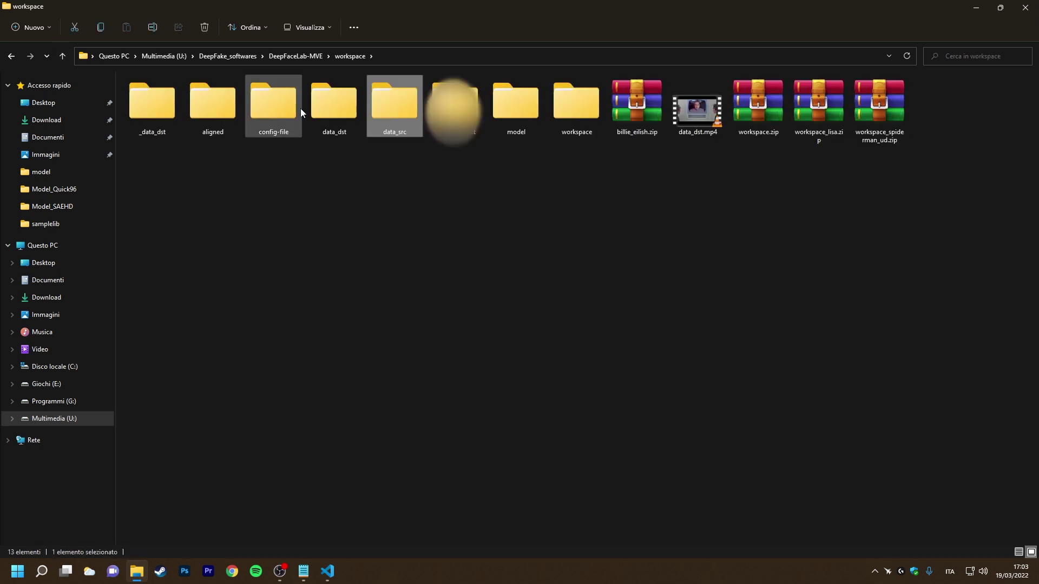
{"action": "double_click", "coordinate": [144, 99]}
{"action": "double_click", "coordinate": [145, 96]}
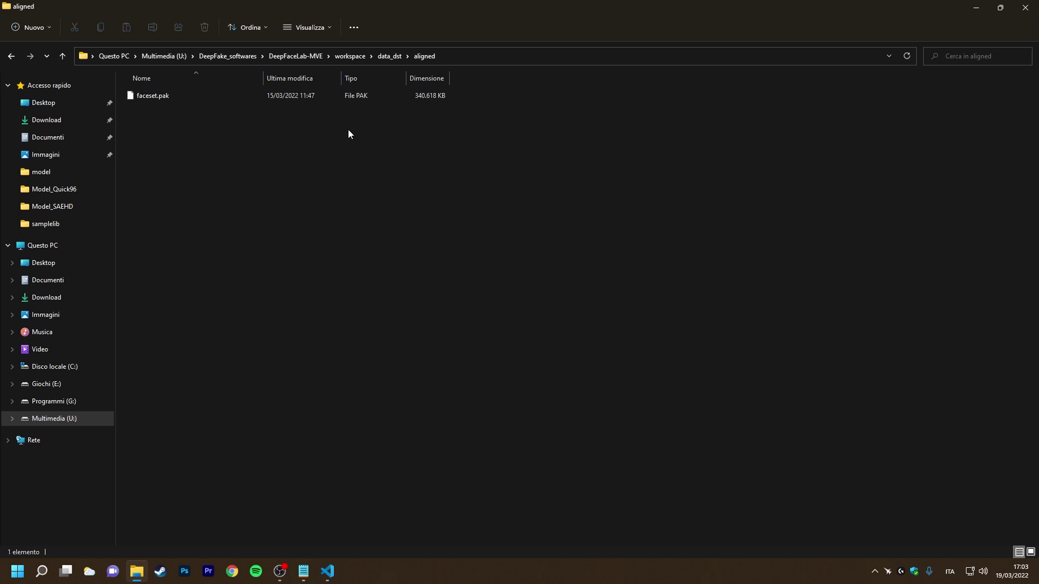
{"action": "left_click", "coordinate": [141, 96]}
{"action": "key", "text": "F2"}
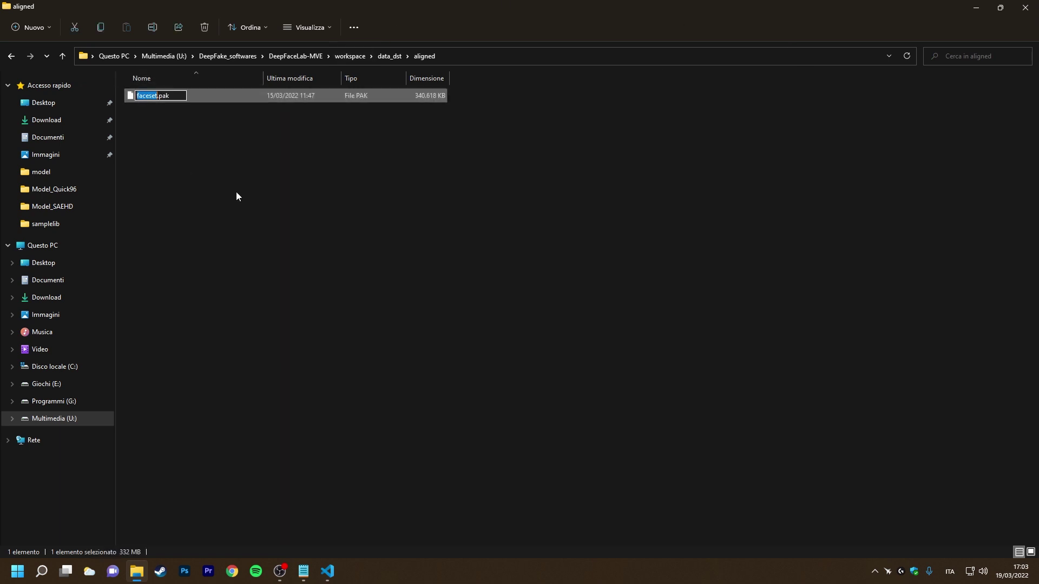
{"action": "type", "text": "actor"}
{"action": "key", "text": "Return"}
Rename faceset.pak in data_src\aligned to president.pak and open the SAEHD auto-gen-conf script for editing
{"action": "left_click", "coordinate": [63, 56]}
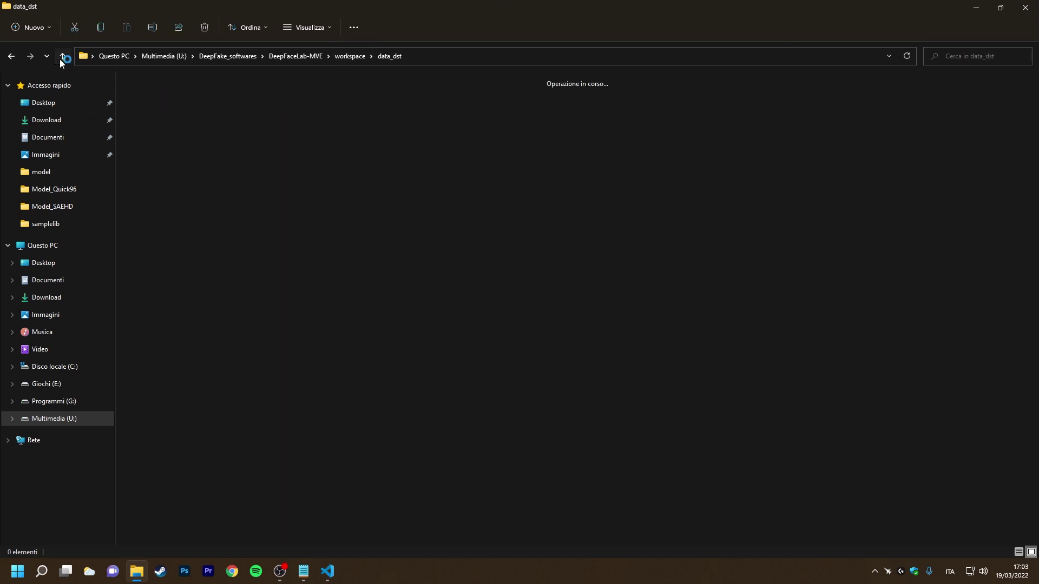
{"action": "left_click", "coordinate": [62, 55]}
{"action": "double_click", "coordinate": [355, 138]}
{"action": "double_click", "coordinate": [156, 96]}
{"action": "key", "text": "Down"}
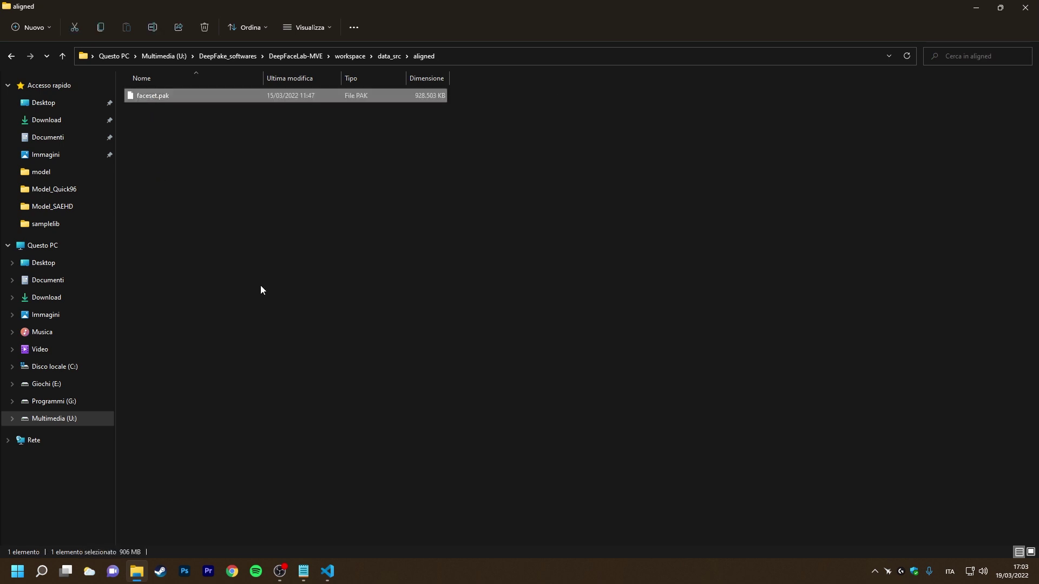
{"action": "key", "text": "F2"}
{"action": "type", "text": "president.pak"}
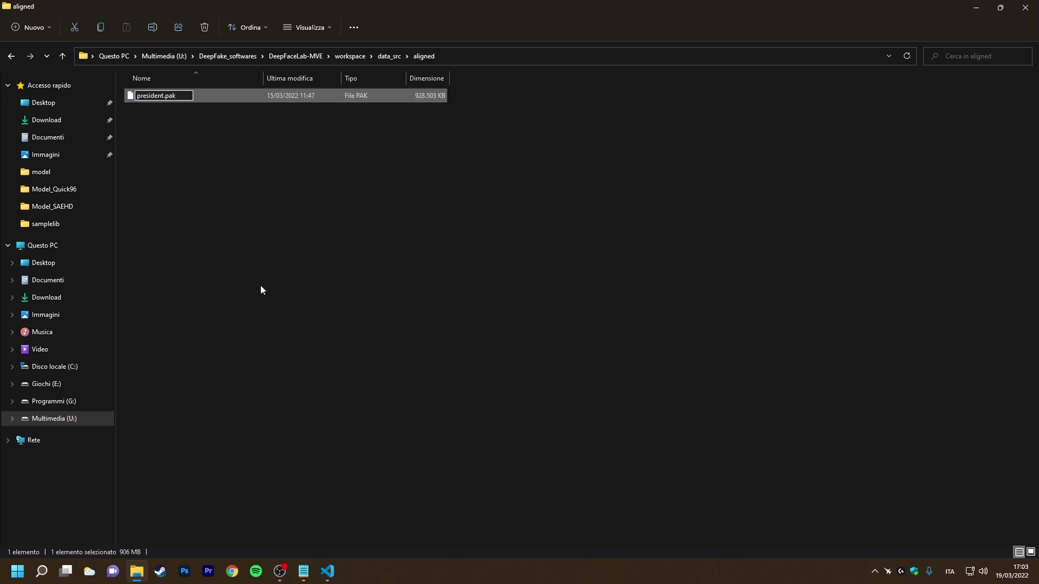
{"action": "key", "text": "Return"}
{"action": "left_click", "coordinate": [313, 59]}
{"action": "right_click", "coordinate": [273, 238]}
Paste --src-pak-name and --dst-pak-name arguments, change the src value to president, and save
{"action": "left_click", "coordinate": [300, 379]}
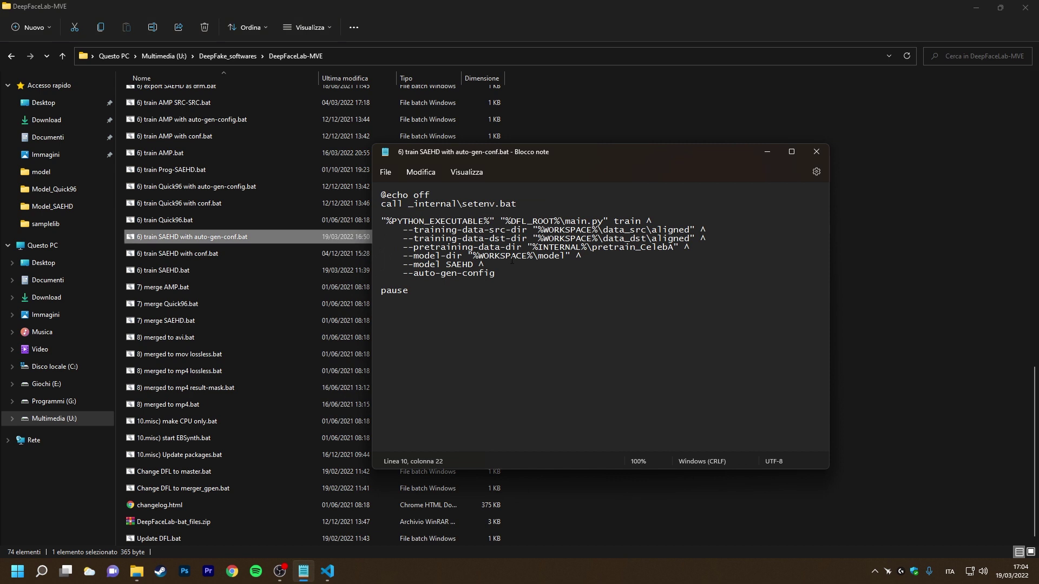
{"action": "left_click_drag", "start_coordinate": [529, 164], "coordinate": [536, 150]}
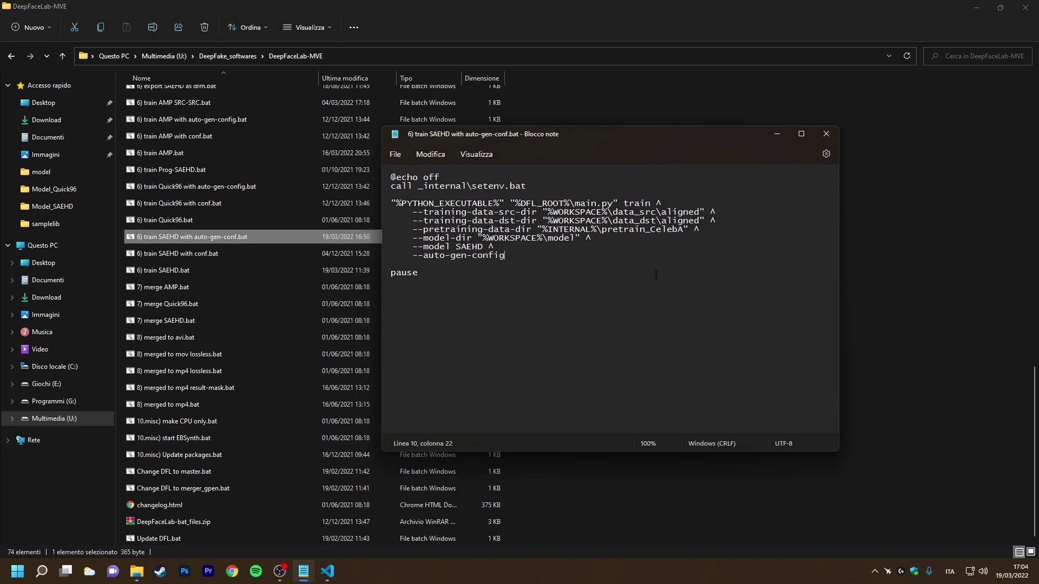
{"action": "type", "text": "^     --src-pak-name faceset ^     --dst-pak-name actor"}
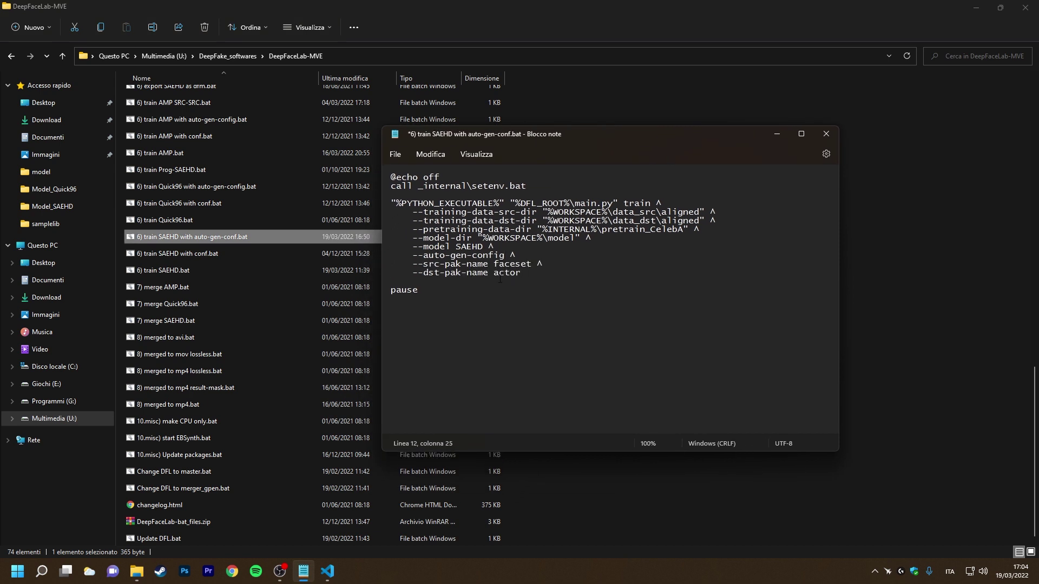
{"action": "double_click", "coordinate": [516, 265]}
{"action": "type", "text": "president"}
{"action": "left_click", "coordinate": [537, 276]}
{"action": "key", "text": "ctrl+s"}
{"action": "left_click_drag", "start_coordinate": [543, 135], "coordinate": [543, 136]}
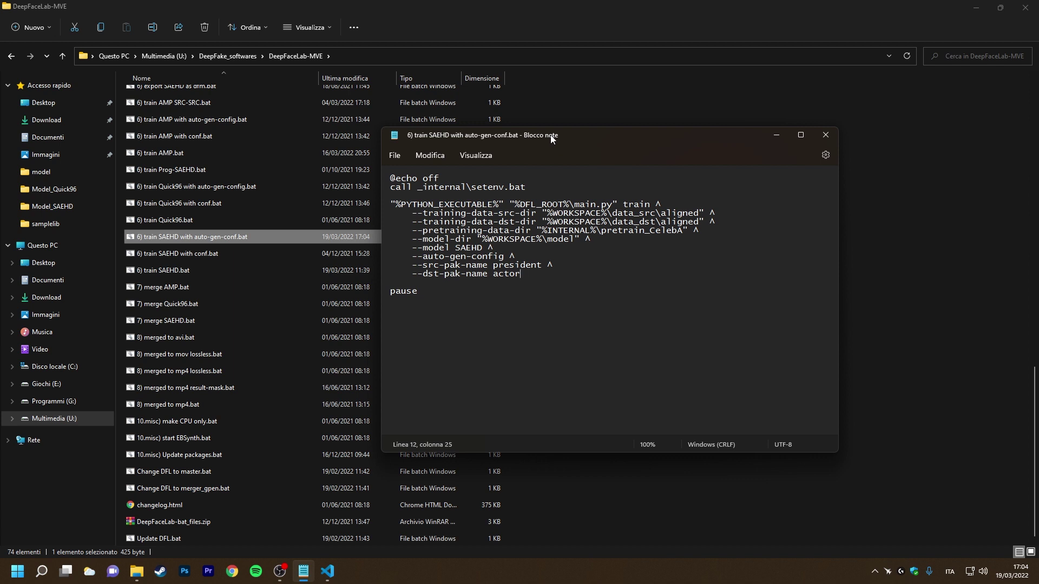
Run '6) train SAEHD with auto-gen-conf.bat' with defaults; close it after 'No training data provided'
{"action": "left_click", "coordinate": [776, 134]}
{"action": "scroll", "coordinate": [272, 336], "scroll_direction": "up", "scroll_amount": 2}
{"action": "scroll", "coordinate": [271, 336], "scroll_direction": "down", "scroll_amount": 2}
{"action": "double_click", "coordinate": [276, 236]}
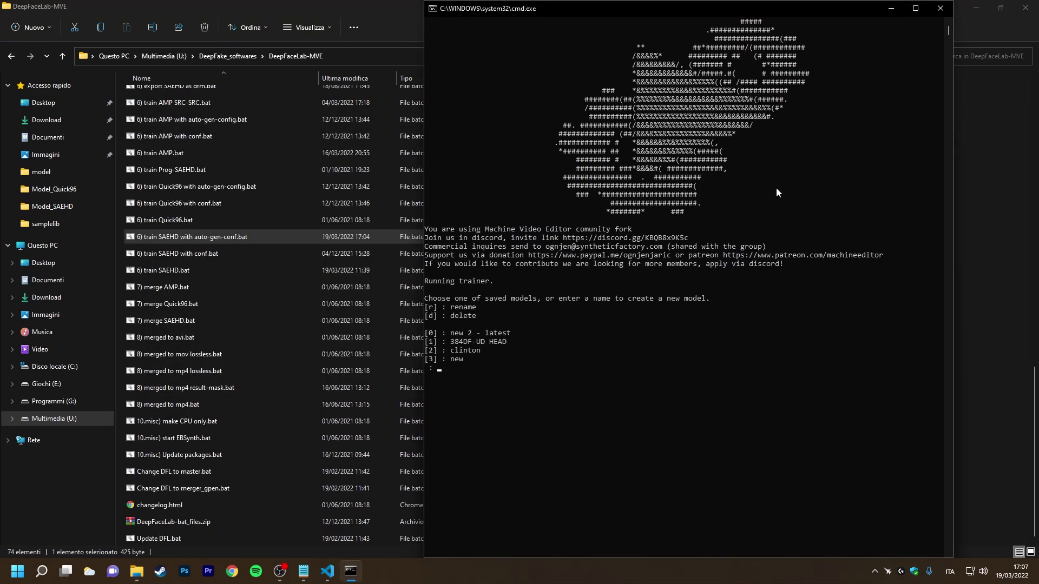
{"action": "key", "text": "Return"}
{"action": "key", "text": "Return"}
{"action": "key", "text": "Return"}
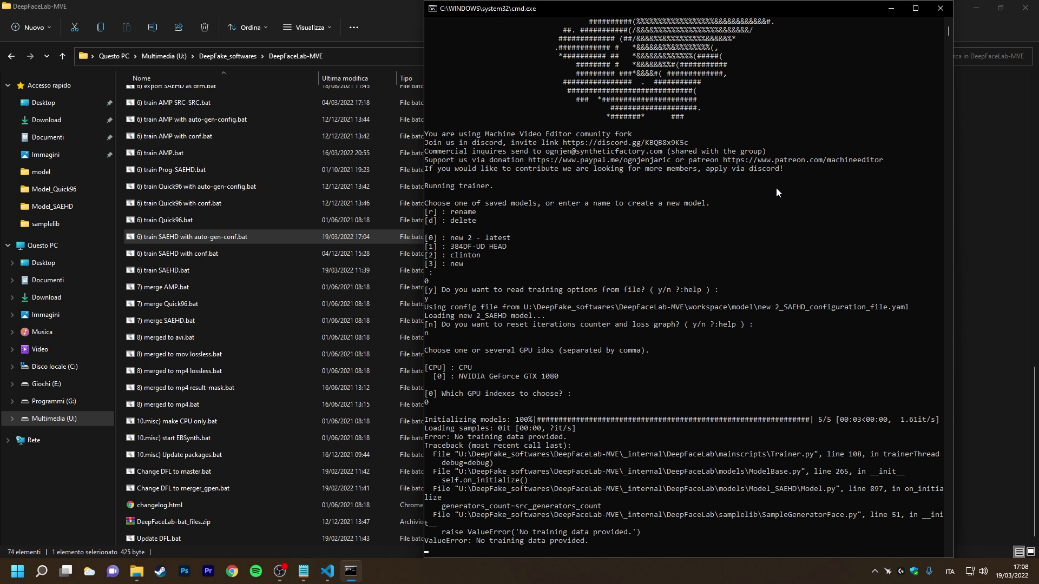
{"action": "left_click", "coordinate": [940, 8]}
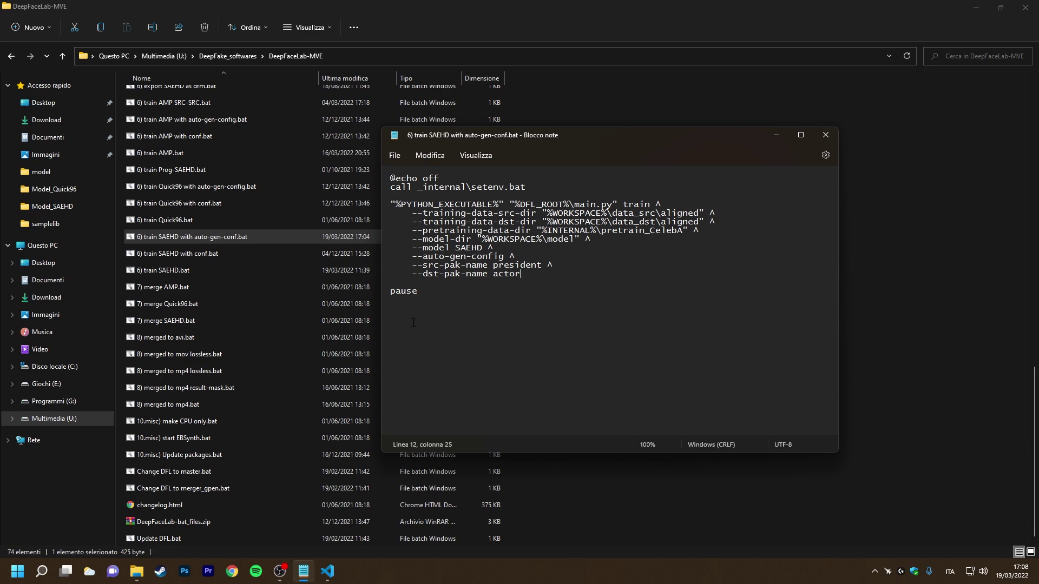
In the SAEHD YAML config, select the faceset value of src_pak_name on line 70
{"action": "left_click", "coordinate": [329, 569]}
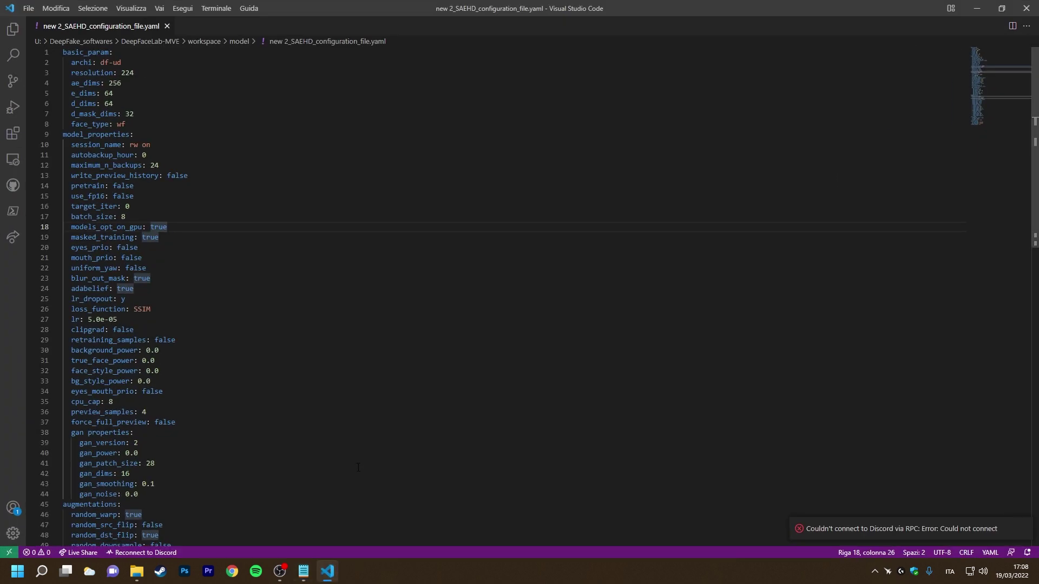
{"action": "scroll", "coordinate": [358, 468], "scroll_direction": "down", "scroll_amount": 13}
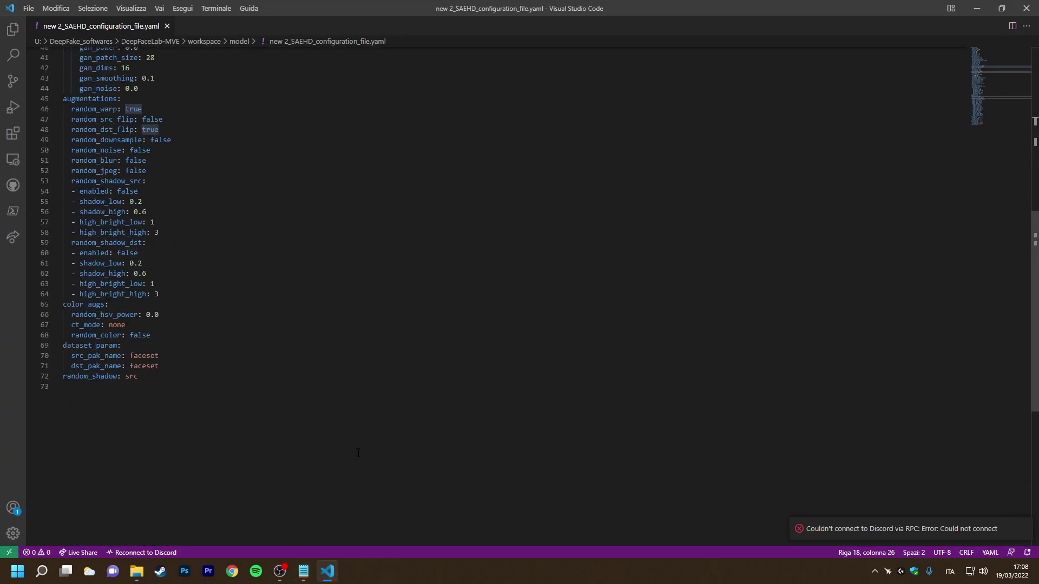
{"action": "left_click", "coordinate": [182, 353]}
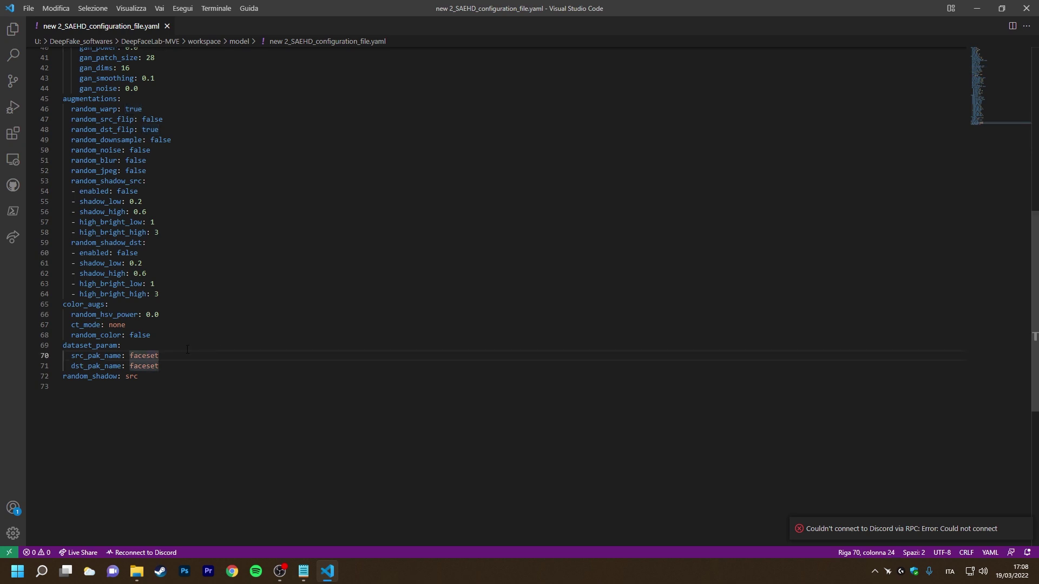
{"action": "key", "text": "ctrl+shift+Left"}
Set src_pak_name to president, save the YAML, and relaunch SAEHD training with default choices
{"action": "type", "text": "presiden"}
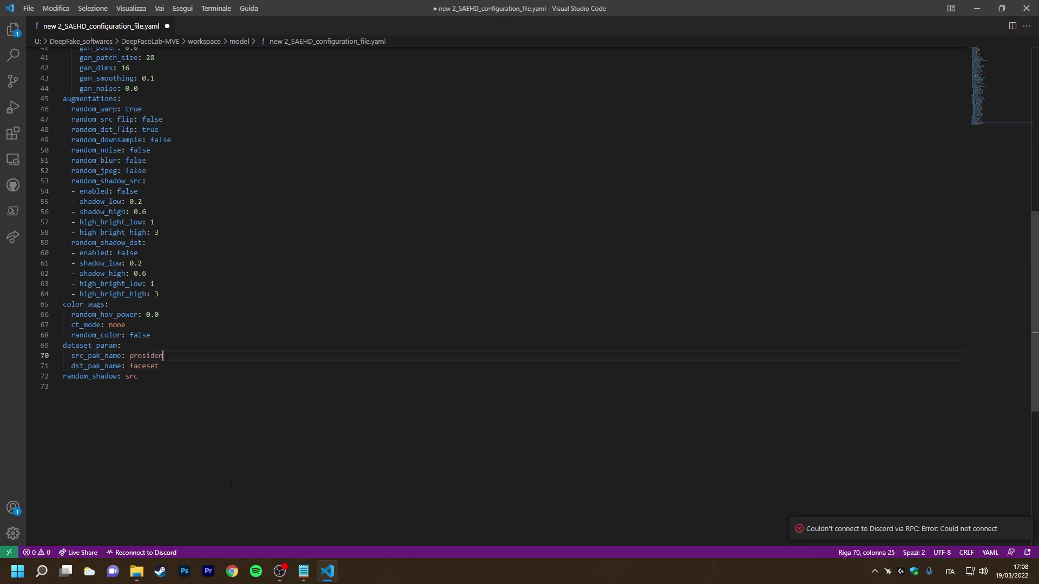
{"action": "type", "text": "t"}
{"action": "key", "text": "ctrl+s"}
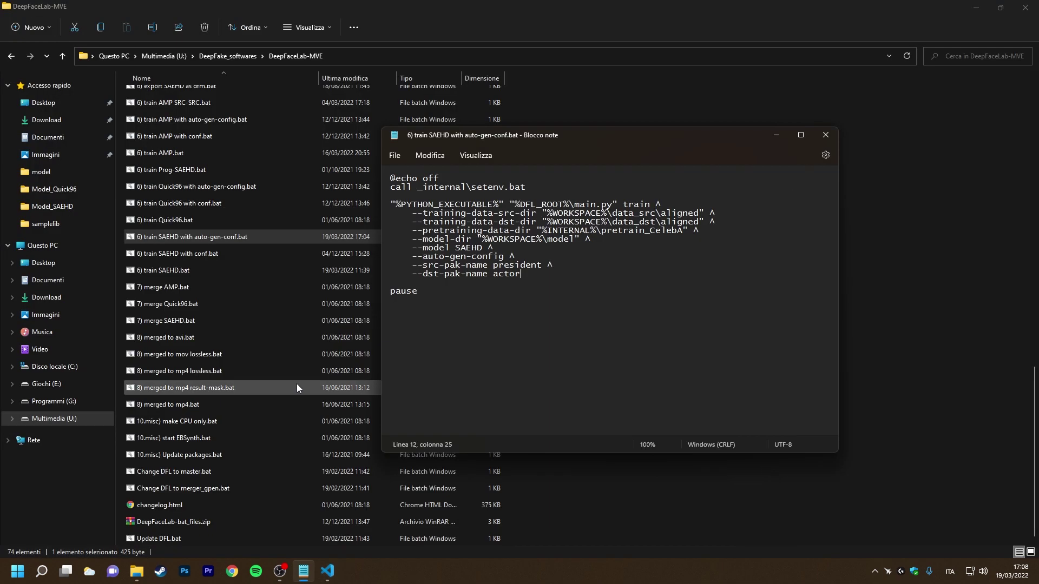
{"action": "double_click", "coordinate": [296, 384]}
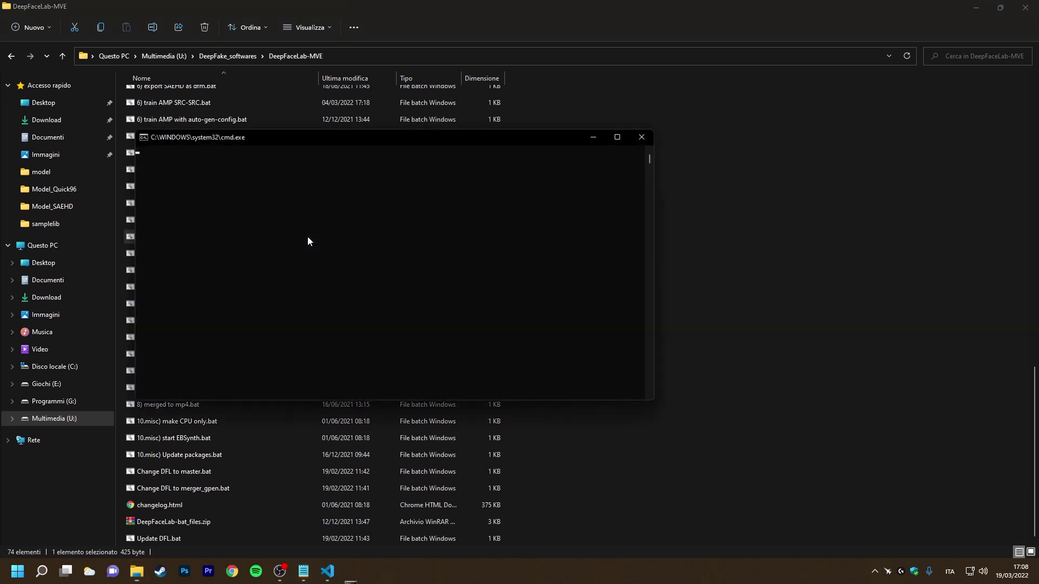
{"action": "left_click_drag", "start_coordinate": [445, 137], "coordinate": [744, 137]}
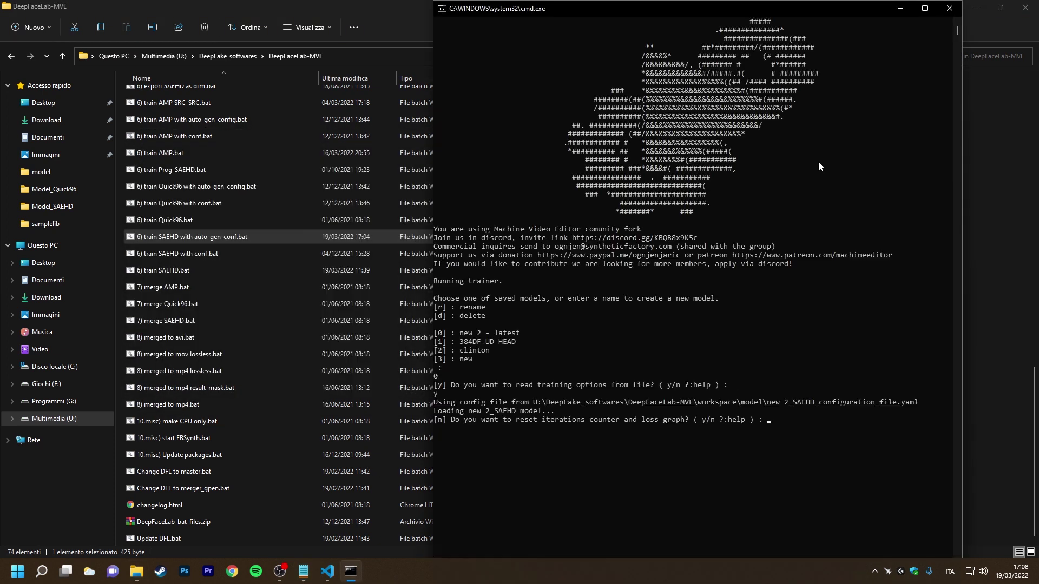
{"action": "key", "text": "Return"}
{"action": "key", "text": "Return"}
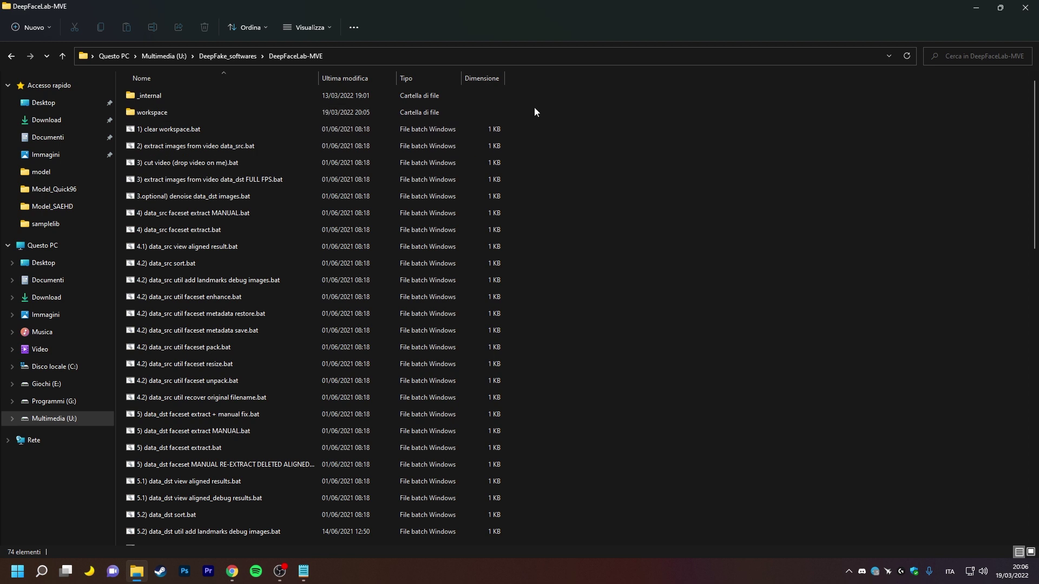
Create a new folder in workspace, typing emma_project as its name
{"action": "double_click", "coordinate": [234, 113]}
{"action": "right_click", "coordinate": [398, 241]}
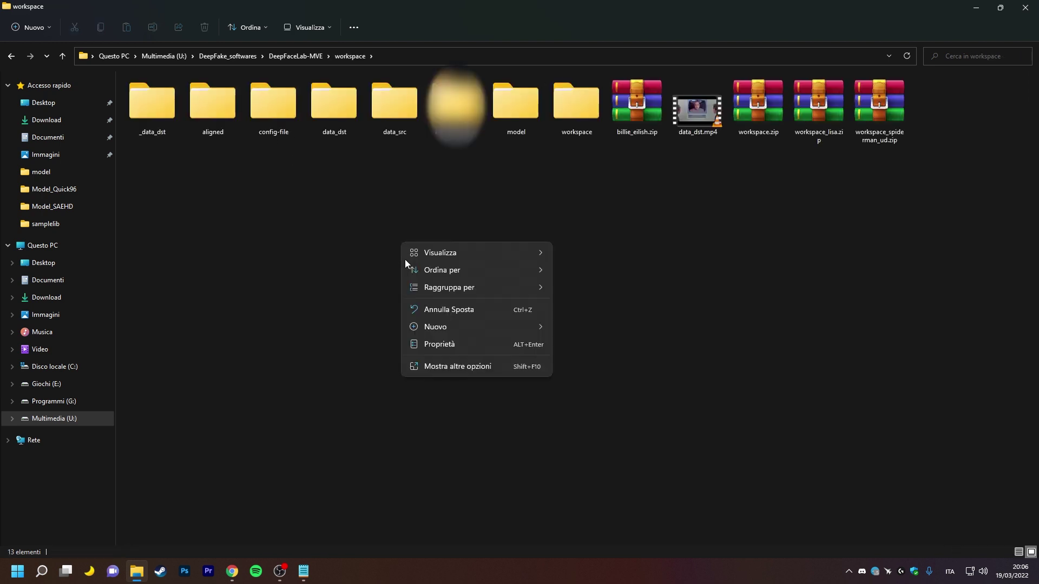
{"action": "mouse_move", "coordinate": [433, 327]}
{"action": "left_click", "coordinate": [578, 331]}
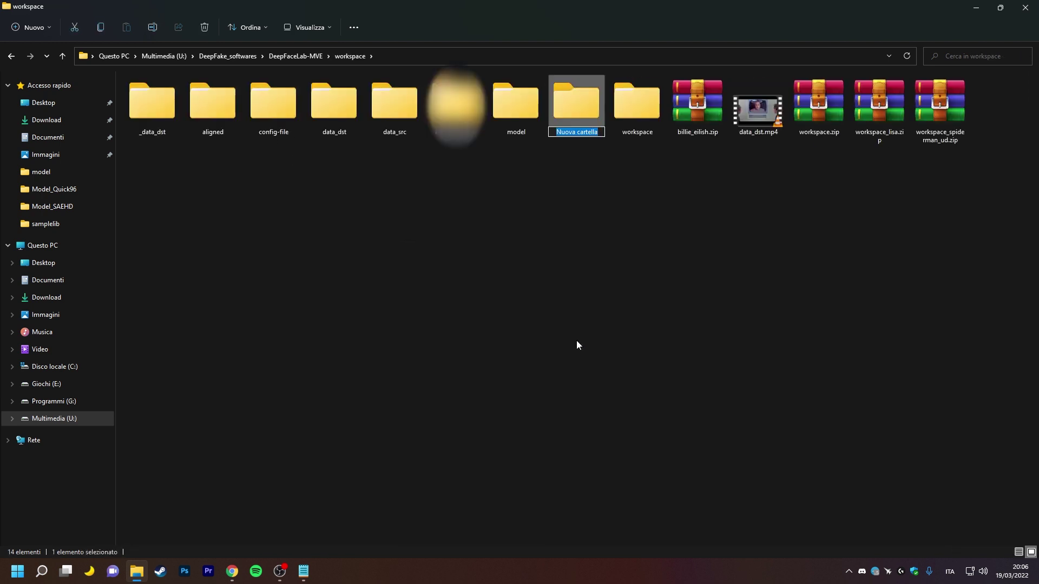
{"action": "type", "text": "emma_project"}
{"action": "key", "text": "Return"}
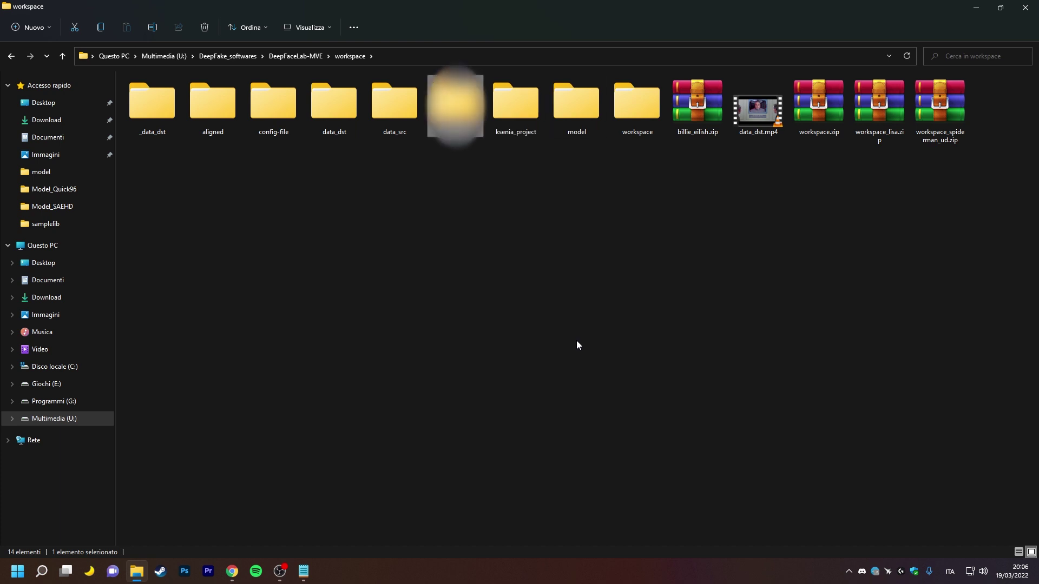
Copy president.pak from data_src\aligned into the facesets folder
{"action": "double_click", "coordinate": [405, 128]}
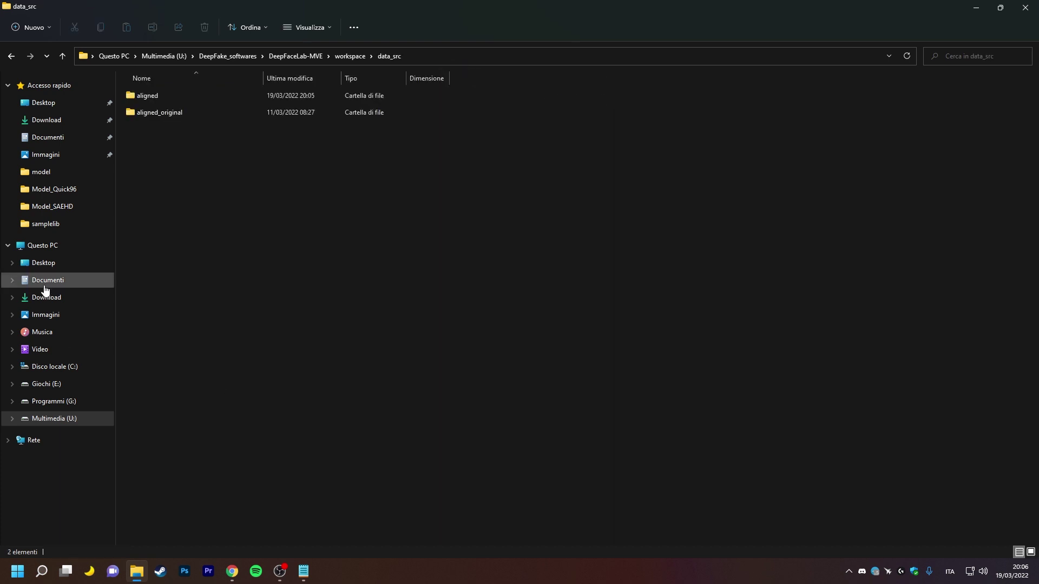
{"action": "double_click", "coordinate": [135, 97]}
{"action": "left_click", "coordinate": [153, 96]}
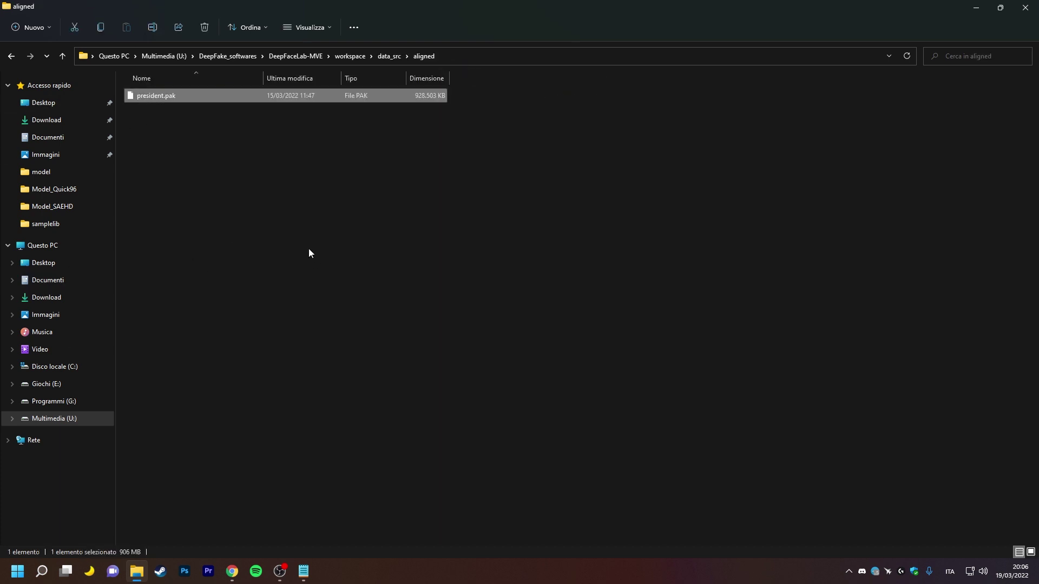
{"action": "key", "text": "ctrl+c"}
{"action": "left_click", "coordinate": [62, 56]}
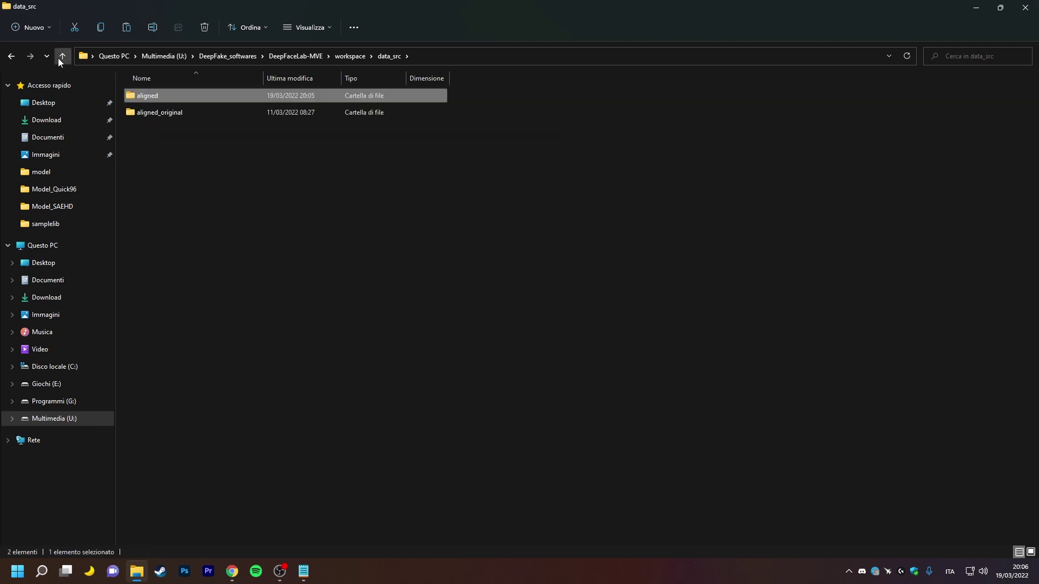
{"action": "double_click", "coordinate": [163, 96]}
{"action": "key", "text": "alt+Left"}
{"action": "double_click", "coordinate": [241, 95]}
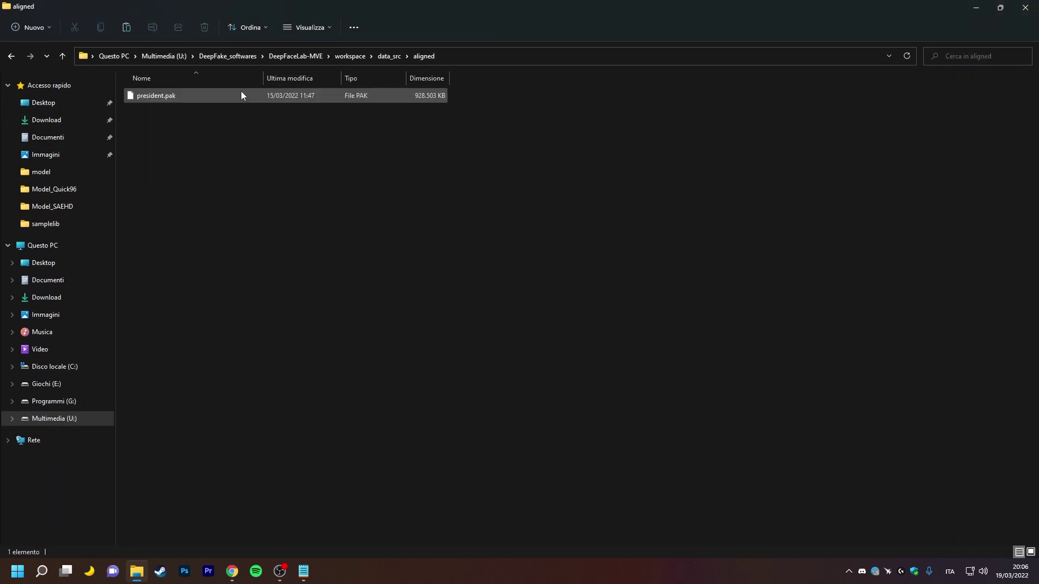
{"action": "left_click", "coordinate": [242, 95]}
{"action": "left_click", "coordinate": [62, 56]}
{"action": "left_click", "coordinate": [62, 56]}
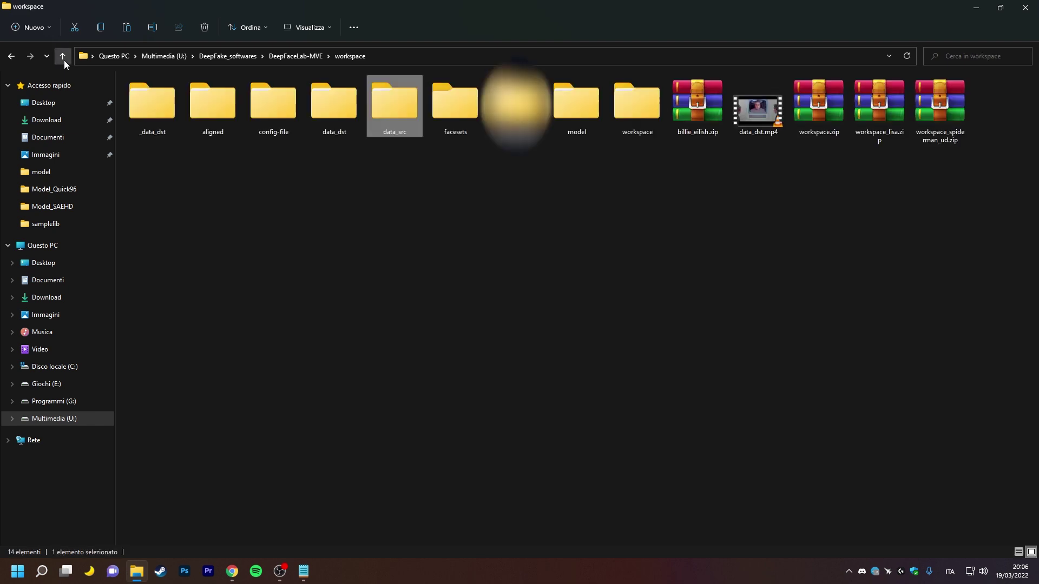
{"action": "double_click", "coordinate": [455, 103]}
{"action": "left_click", "coordinate": [62, 55]}
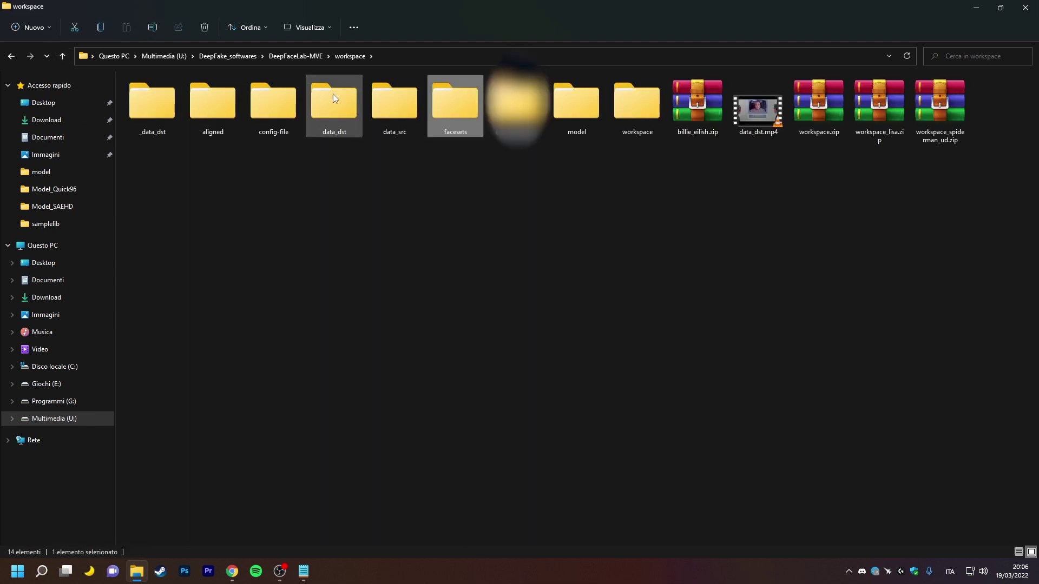
Copy the pak file from data_dst\aligned into the facesets folder
{"action": "double_click", "coordinate": [332, 98]}
{"action": "double_click", "coordinate": [158, 101]}
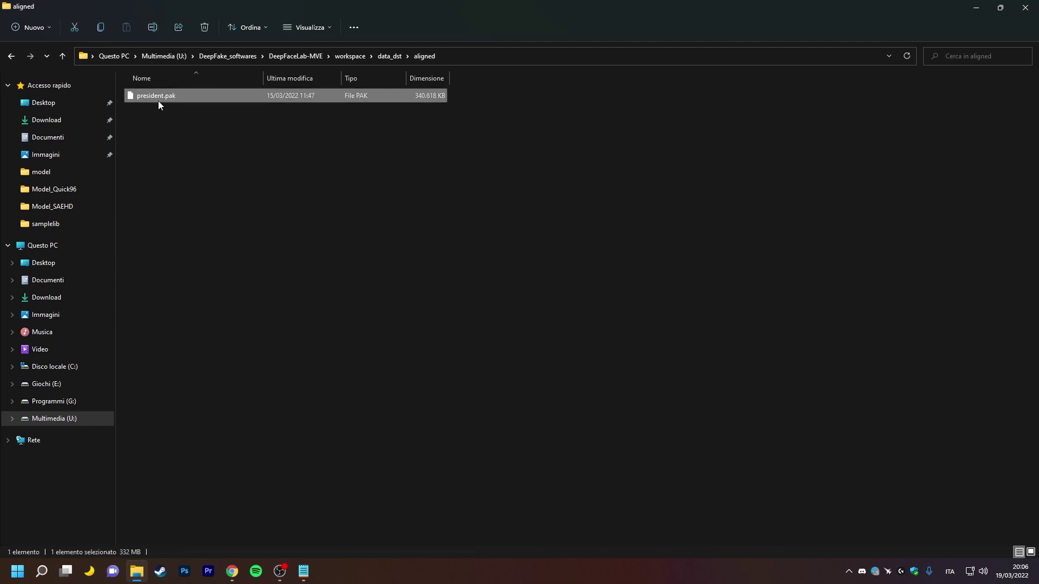
{"action": "key", "text": "ctrl+c"}
{"action": "left_click", "coordinate": [62, 56]}
{"action": "left_click", "coordinate": [62, 55]}
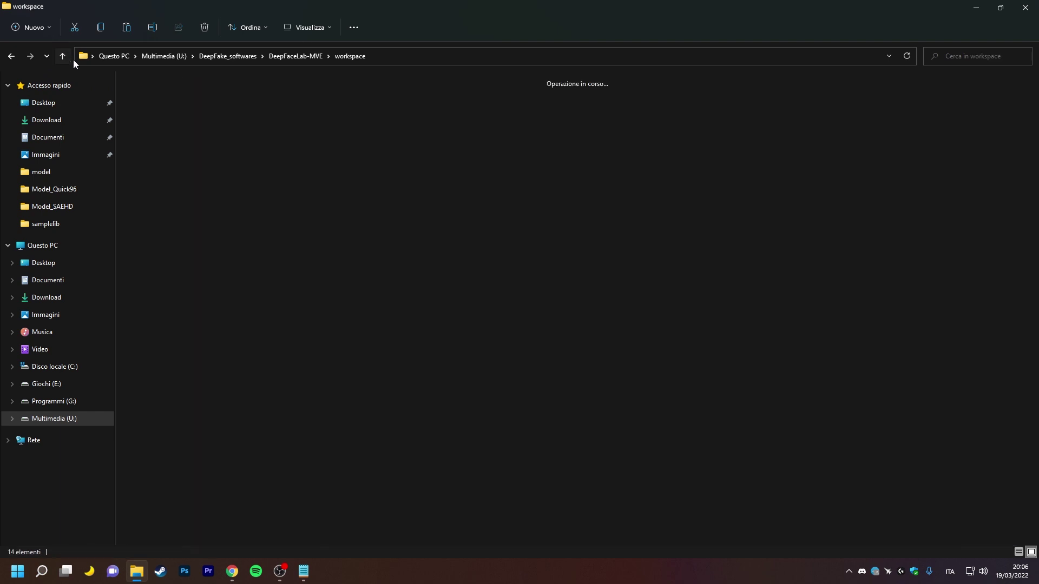
{"action": "double_click", "coordinate": [444, 109]}
{"action": "left_click", "coordinate": [62, 56]}
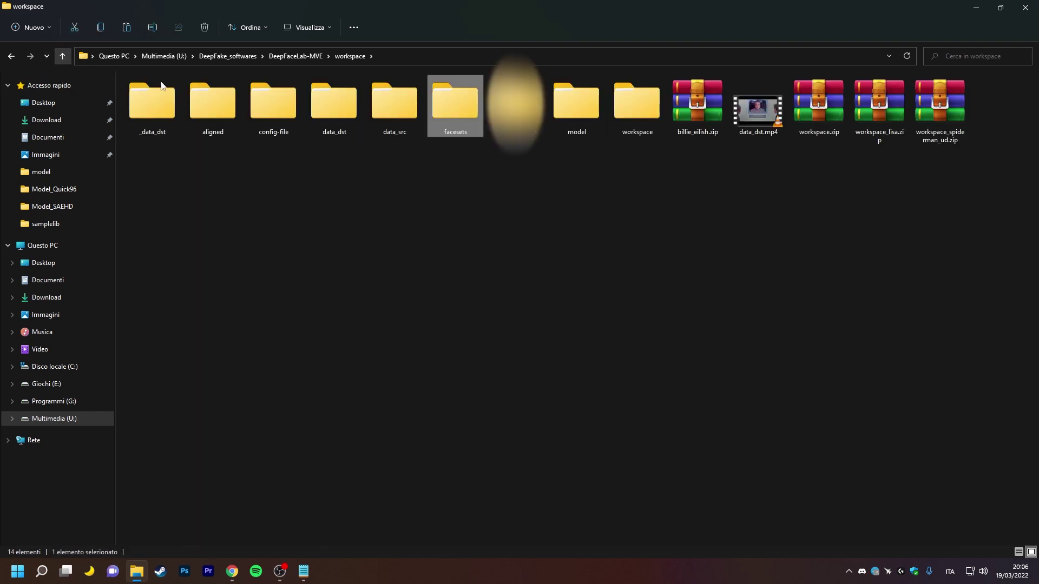
Rename the pak file in data_dst\aligned to actor.pak
{"action": "double_click", "coordinate": [333, 106]}
{"action": "double_click", "coordinate": [157, 98]}
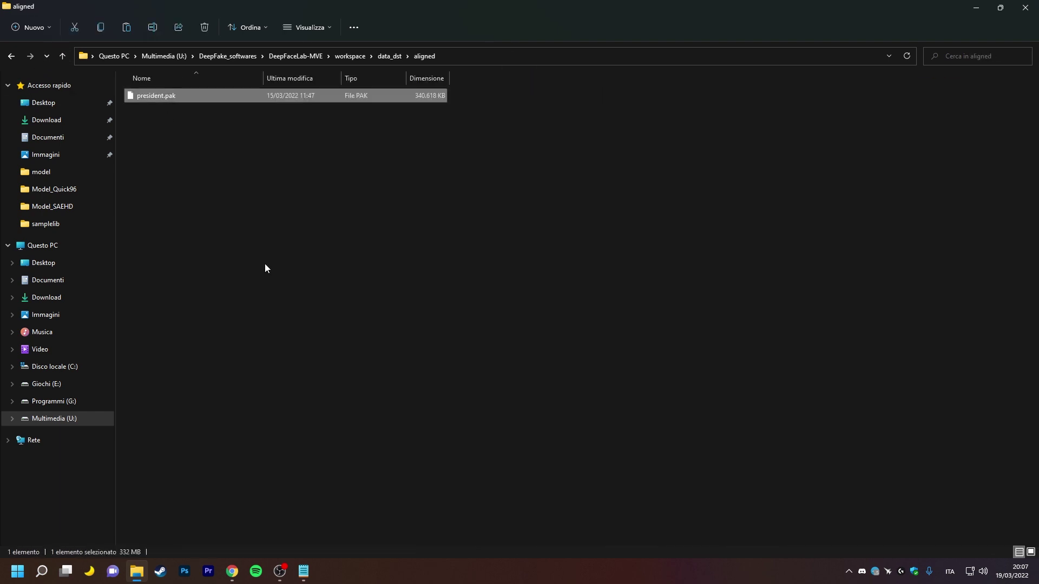
{"action": "key", "text": "F2"}
{"action": "type", "text": "actor"}
{"action": "key", "text": "Return"}
Check that facesets holds both pak files, then return to the DeepFaceLab-MVE folder
{"action": "left_click", "coordinate": [62, 56]}
{"action": "left_click", "coordinate": [62, 56]}
{"action": "left_click", "coordinate": [465, 108]}
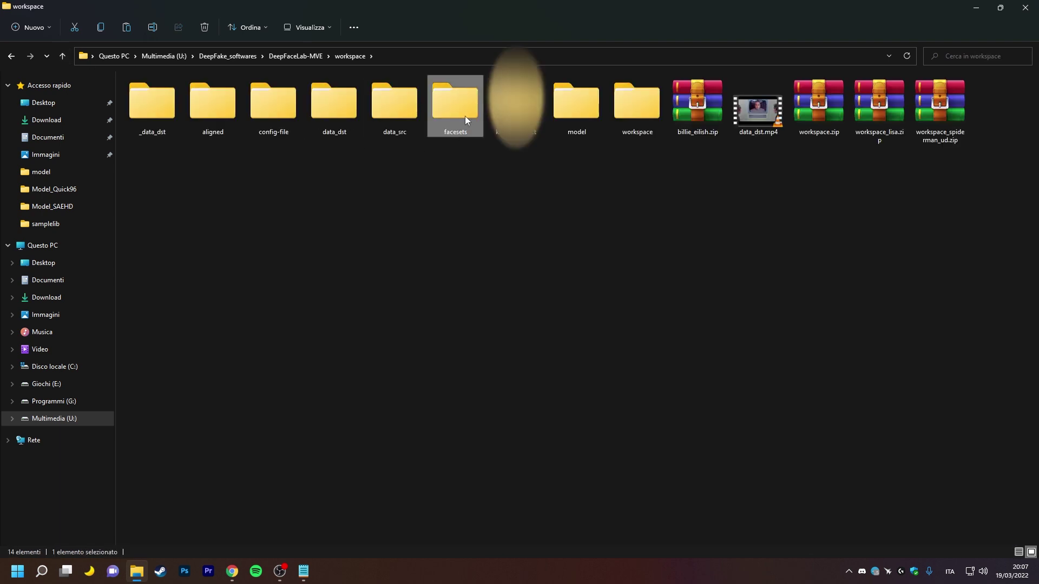
{"action": "double_click", "coordinate": [465, 116]}
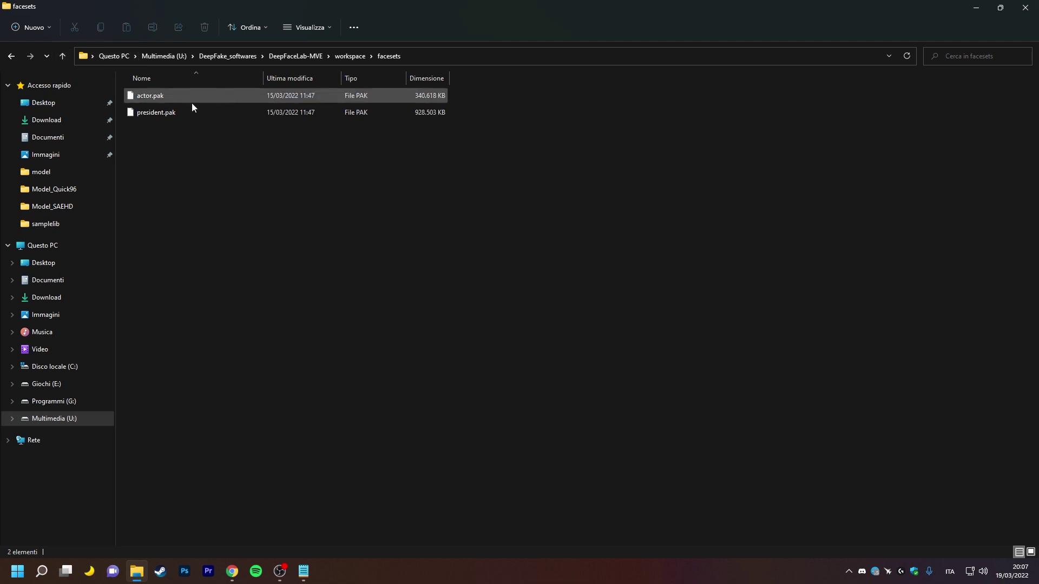
{"action": "left_click_drag", "start_coordinate": [480, 90], "coordinate": [200, 146]}
{"action": "left_click", "coordinate": [169, 139]}
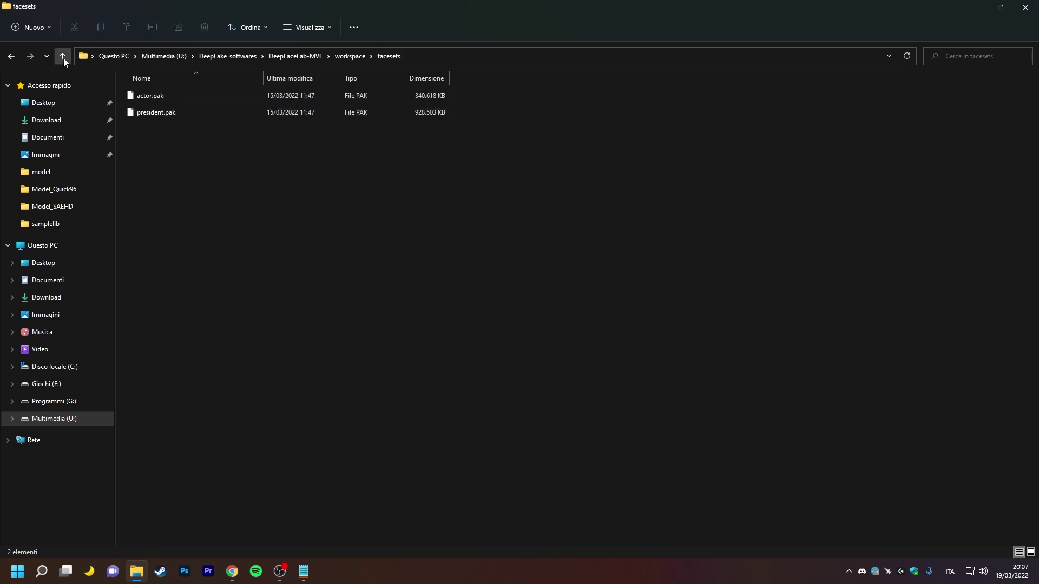
{"action": "double_click", "coordinate": [63, 58]}
{"action": "scroll", "coordinate": [728, 229], "scroll_direction": "down", "scroll_amount": 15}
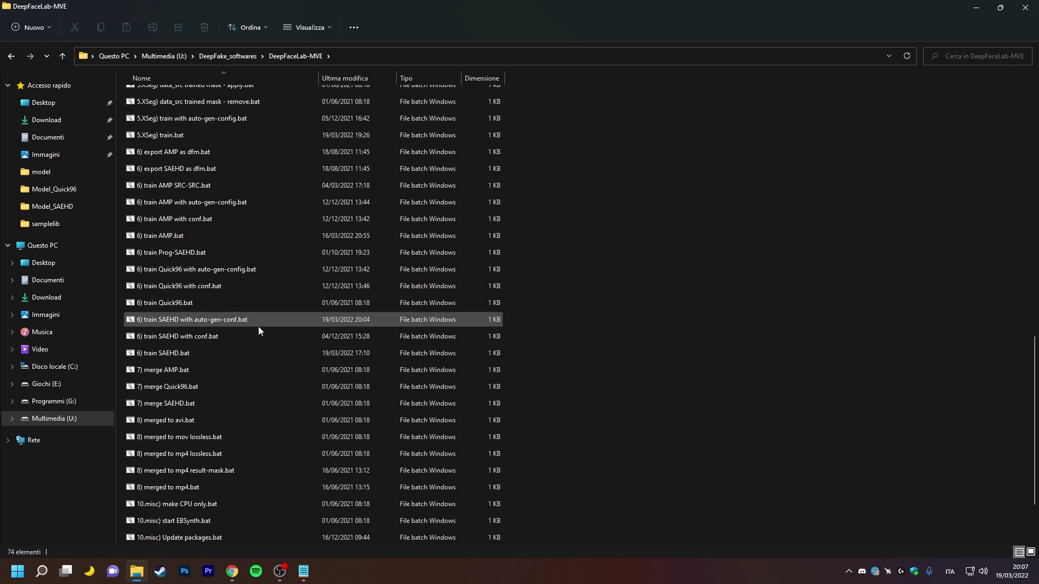
Point both src and dst training paths in the SAEHD script to %WORKSPACE%\facesets and save
{"action": "left_click", "coordinate": [303, 571]}
{"action": "left_click_drag", "start_coordinate": [555, 159], "coordinate": [503, 128]}
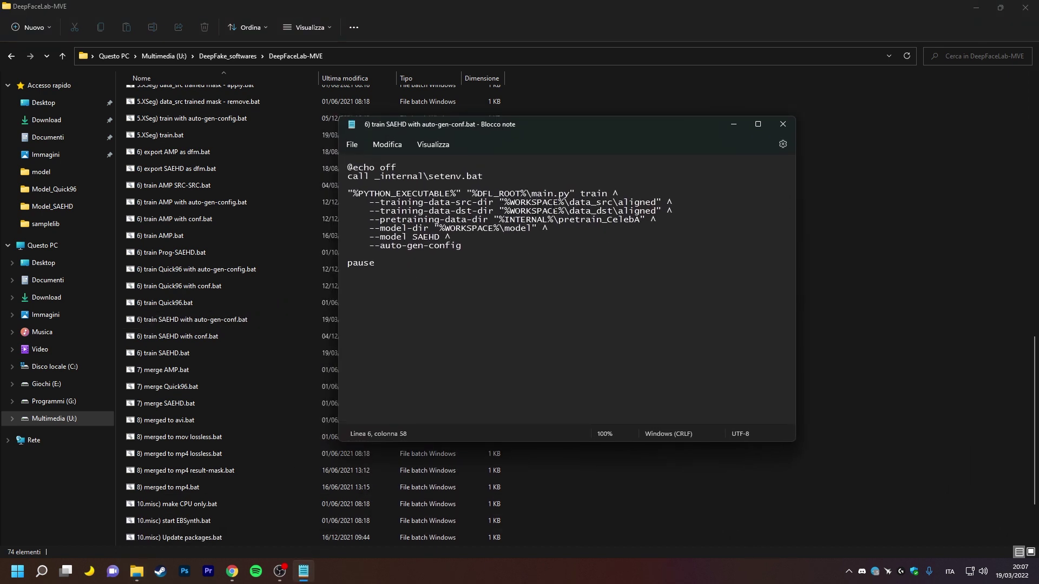
{"action": "left_click_drag", "start_coordinate": [570, 202], "coordinate": [656, 202]}
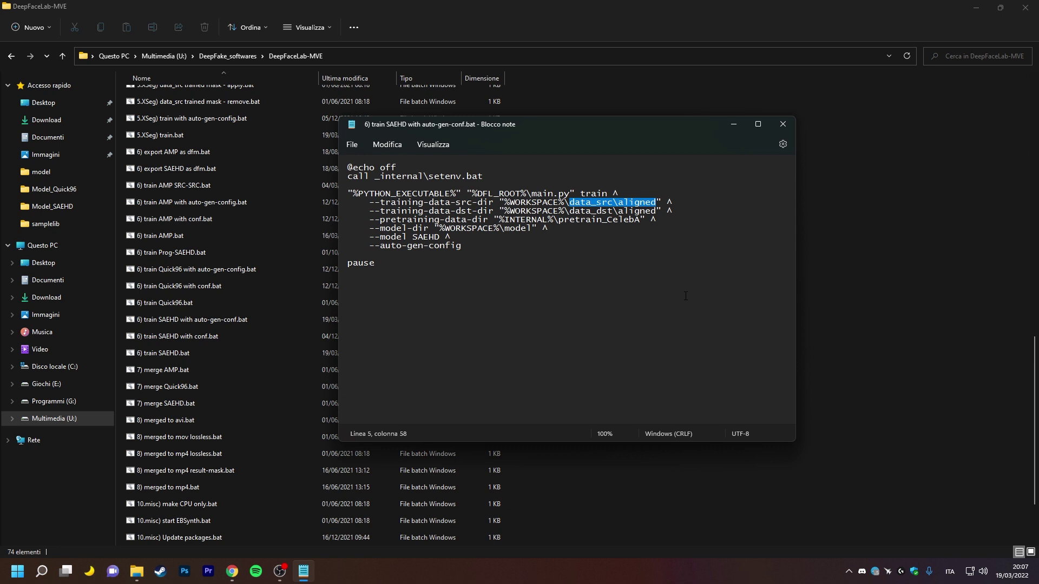
{"action": "type", "text": "facesets"}
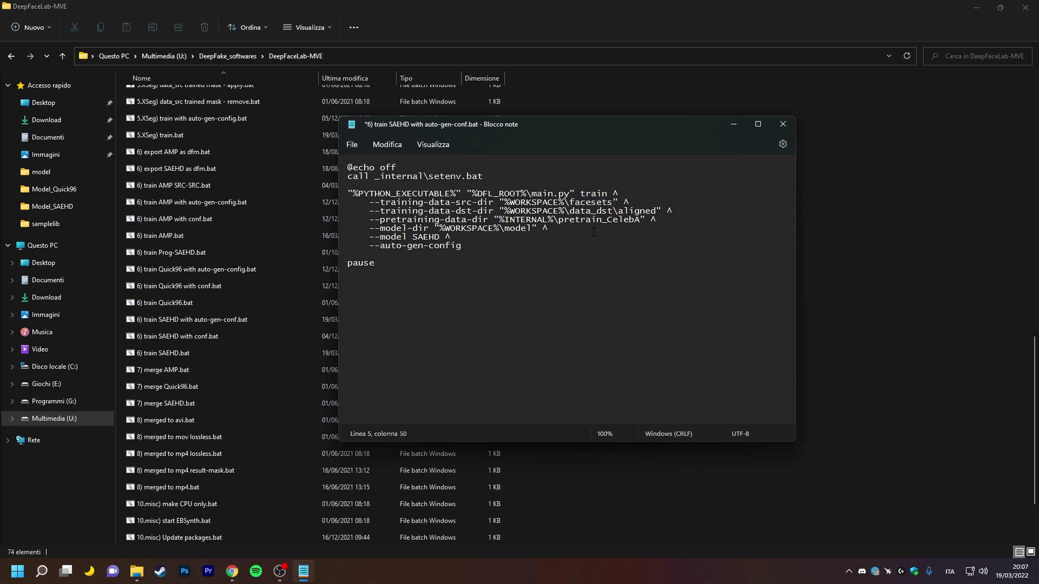
{"action": "double_click", "coordinate": [595, 202]}
{"action": "left_click_drag", "start_coordinate": [569, 211], "coordinate": [656, 211]}
{"action": "type", "text": "facesets"}
{"action": "key", "text": "ctrl+s"}
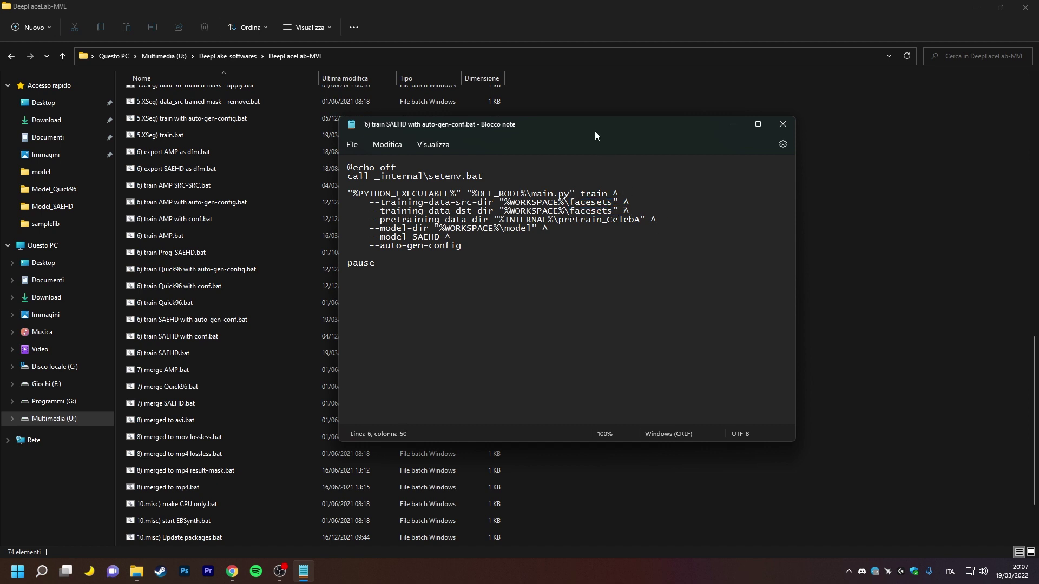
{"action": "left_click_drag", "start_coordinate": [498, 135], "coordinate": [485, 160]}
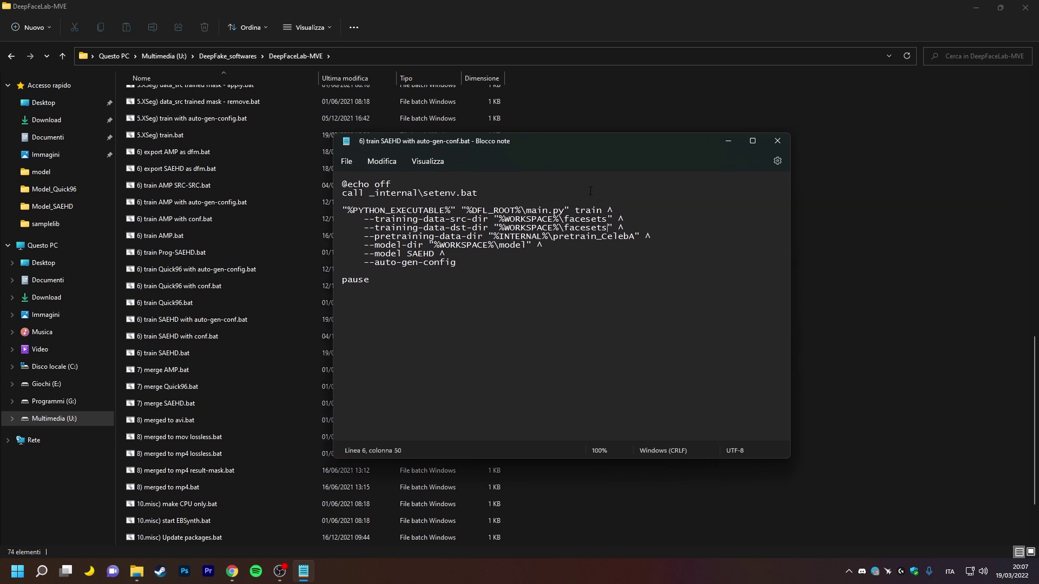
{"action": "left_click_drag", "start_coordinate": [586, 142], "coordinate": [562, 132]}
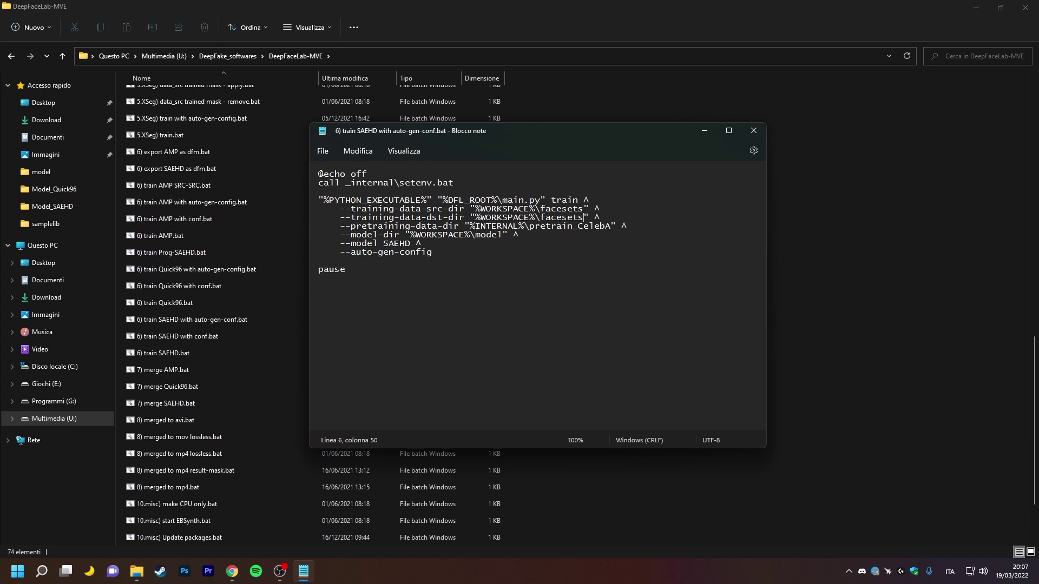
Close Notepad and open workspace\model\new 2_SAEHD_configuration_file.yaml in VS Code
{"action": "left_click", "coordinate": [753, 131]}
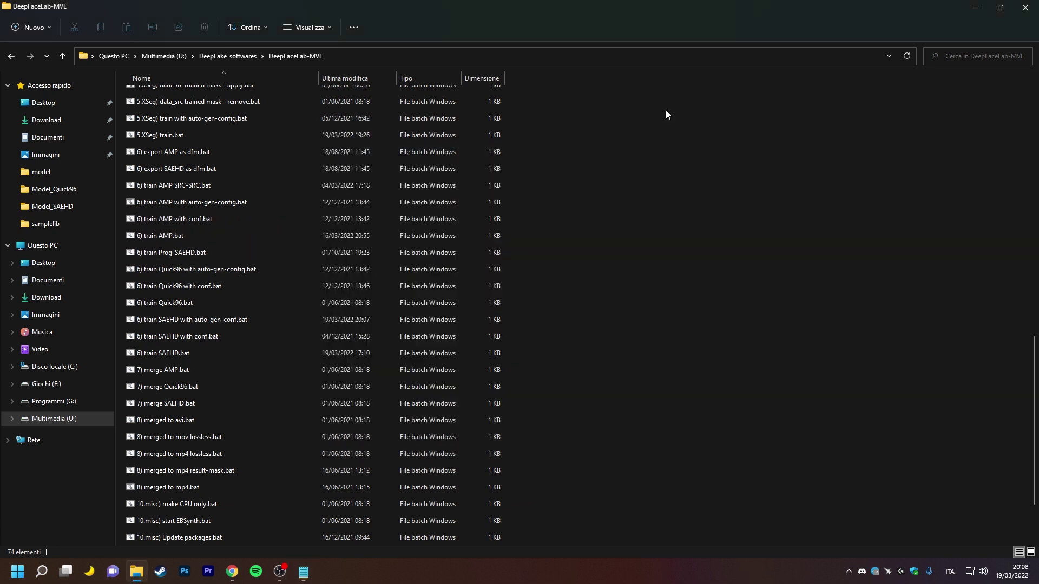
{"action": "scroll", "coordinate": [946, 355], "scroll_direction": "up", "scroll_amount": 15}
{"action": "double_click", "coordinate": [156, 104]}
{"action": "double_click", "coordinate": [573, 104]}
{"action": "scroll", "coordinate": [1035, 125], "scroll_direction": "down", "scroll_amount": 8}
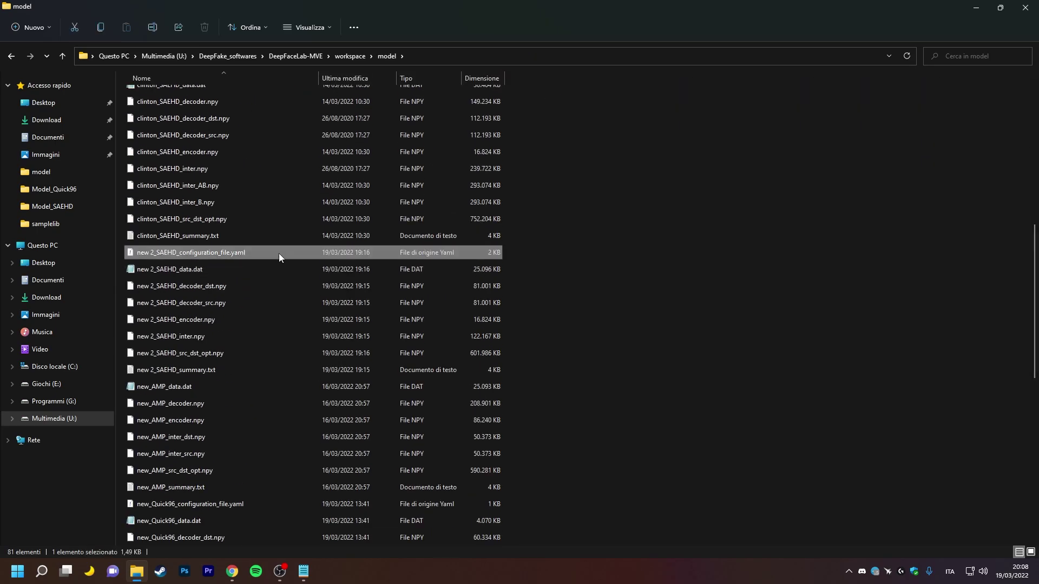
{"action": "double_click", "coordinate": [278, 253]}
{"action": "scroll", "coordinate": [1011, 332], "scroll_direction": "down", "scroll_amount": 10}
{"action": "scroll", "coordinate": [1011, 332], "scroll_direction": "up", "scroll_amount": 3}
Set src_pak_name on line 70 to president, save, and close VS Code
{"action": "left_click", "coordinate": [175, 327]}
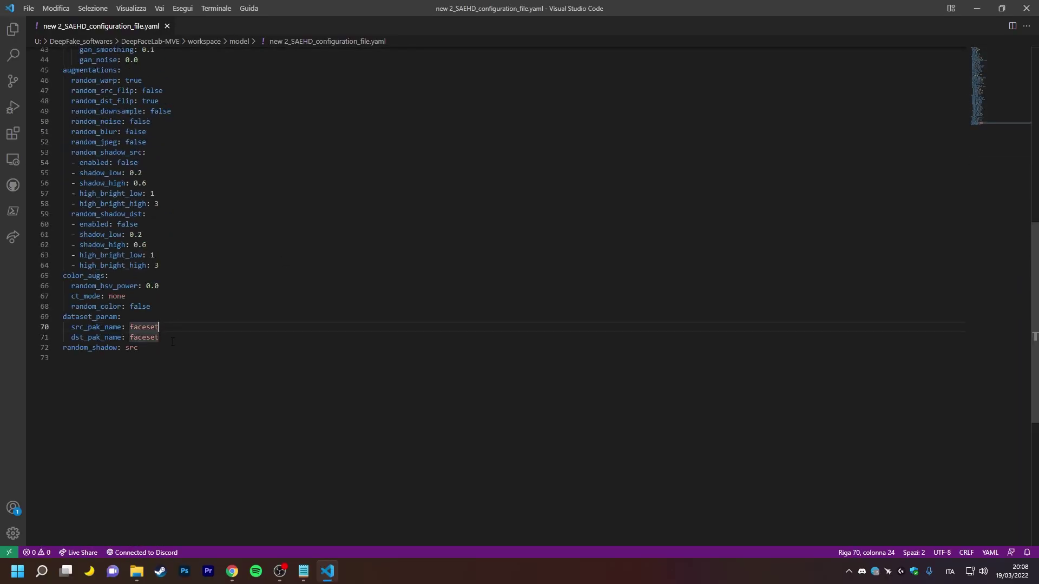
{"action": "key", "text": "super+Down"}
{"action": "key", "text": "ctrl+BackSpace"}
{"action": "type", "text": "president"}
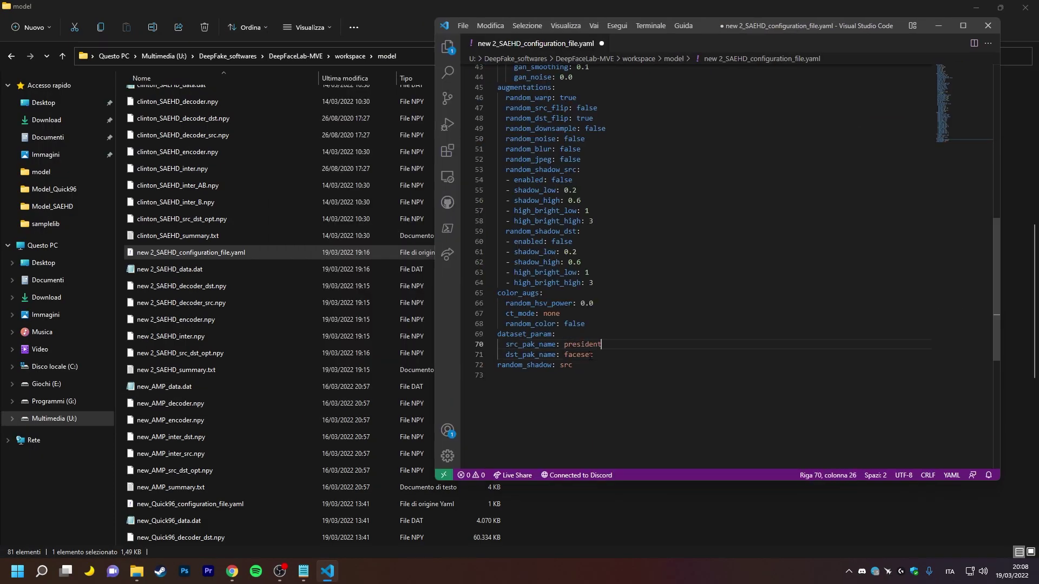
{"action": "key", "text": "ctrl+s"}
{"action": "key", "text": "alt+F4"}
{"action": "key", "text": "alt+Up"}
{"action": "key", "text": "alt+Up"}
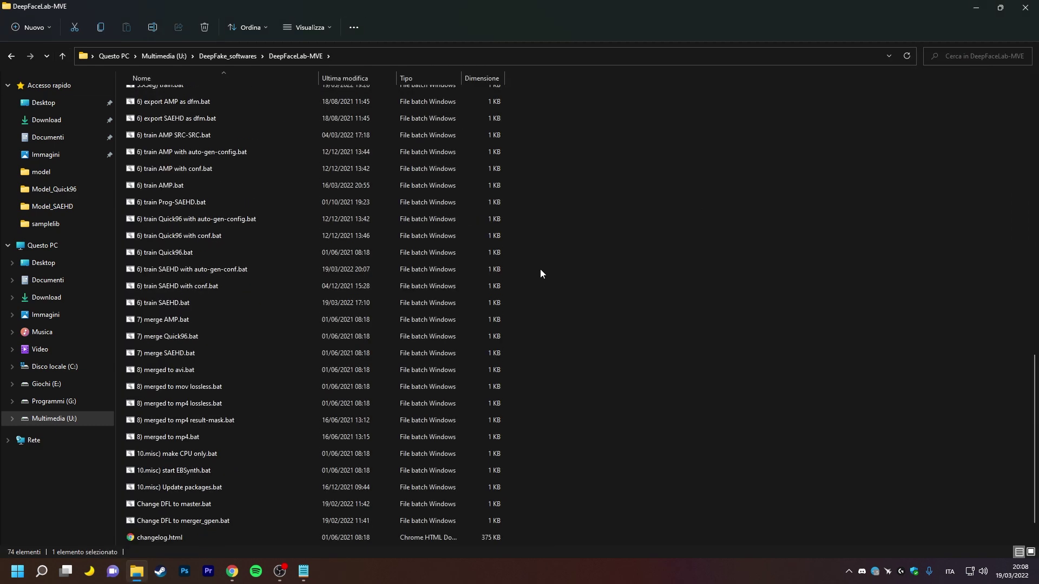
Launch '6) train SAEHD with auto-gen-conf.bat' and watch the preview reach iteration 200
{"action": "double_click", "coordinate": [540, 270]}
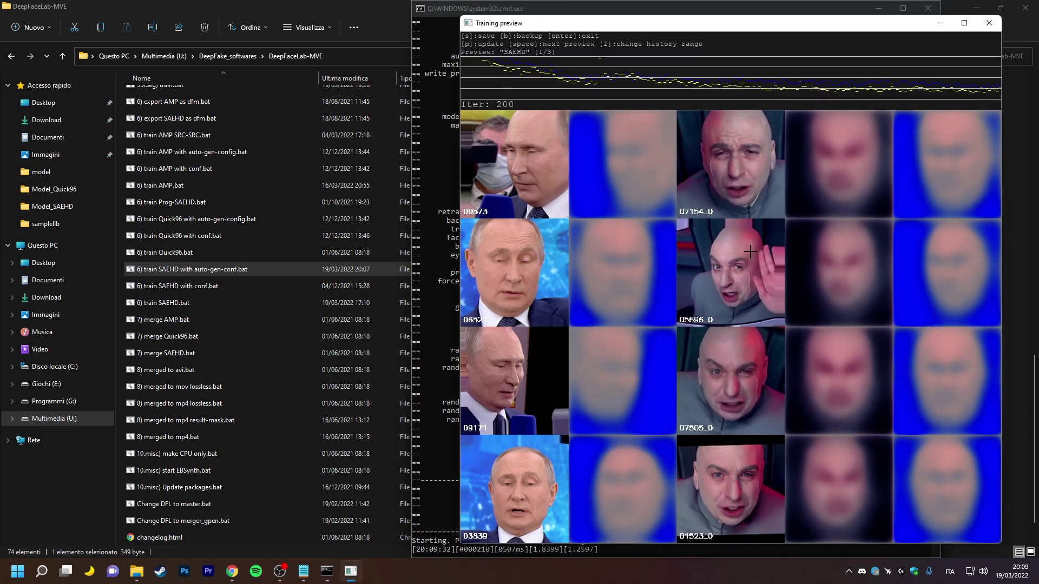
{"action": "scroll", "coordinate": [268, 314], "scroll_direction": "up", "scroll_amount": 2}
{"action": "scroll", "coordinate": [268, 244], "scroll_direction": "up", "scroll_amount": 10}
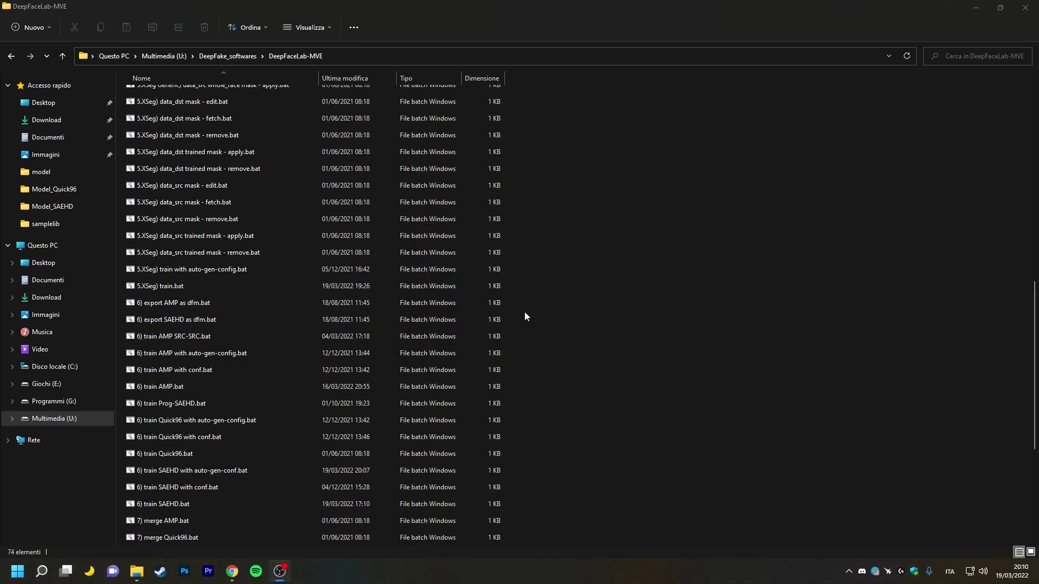
Open '6) train AMP SRC-SRC.bat' in Notepad via Mostra altre opzioni > Modifica
{"action": "left_click", "coordinate": [629, 303]}
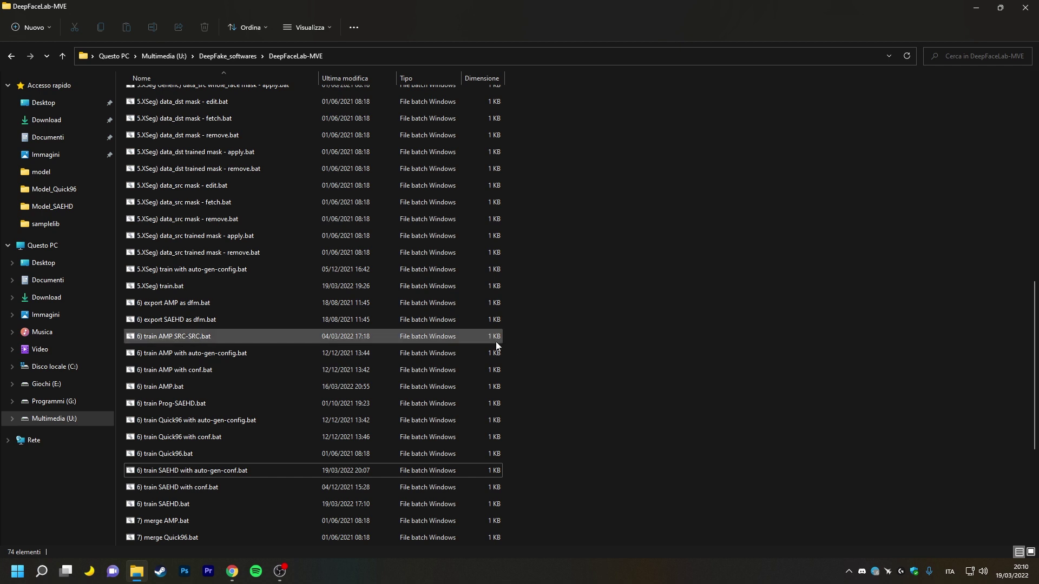
{"action": "left_click", "coordinate": [252, 339]}
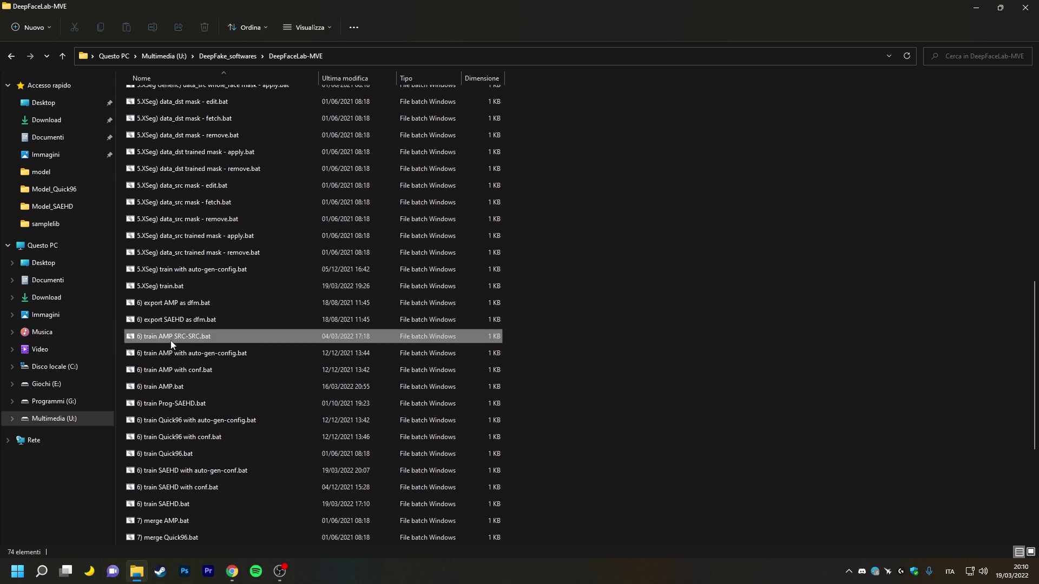
{"action": "right_click", "coordinate": [246, 337]}
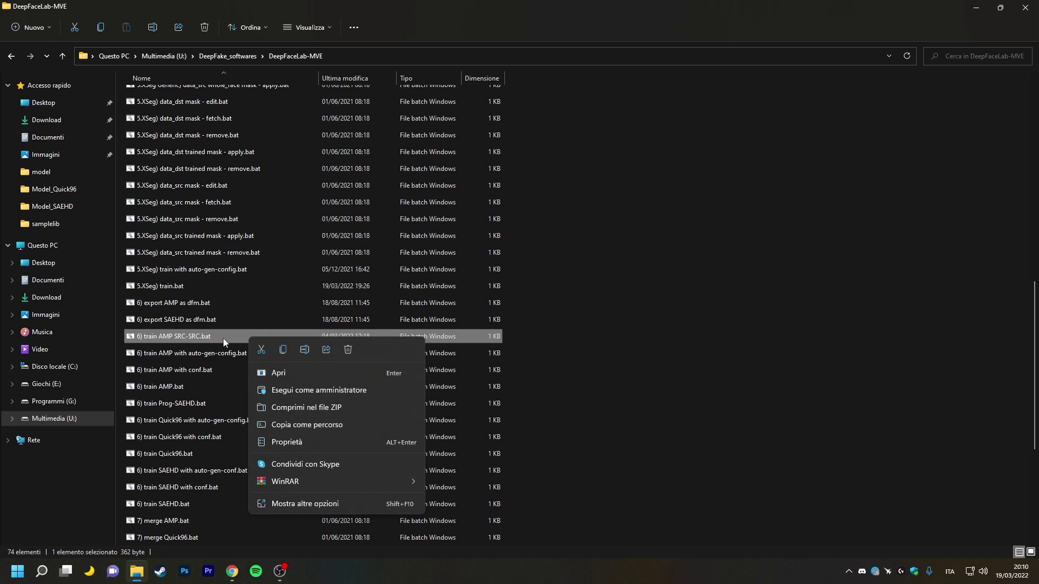
{"action": "left_click", "coordinate": [310, 505]}
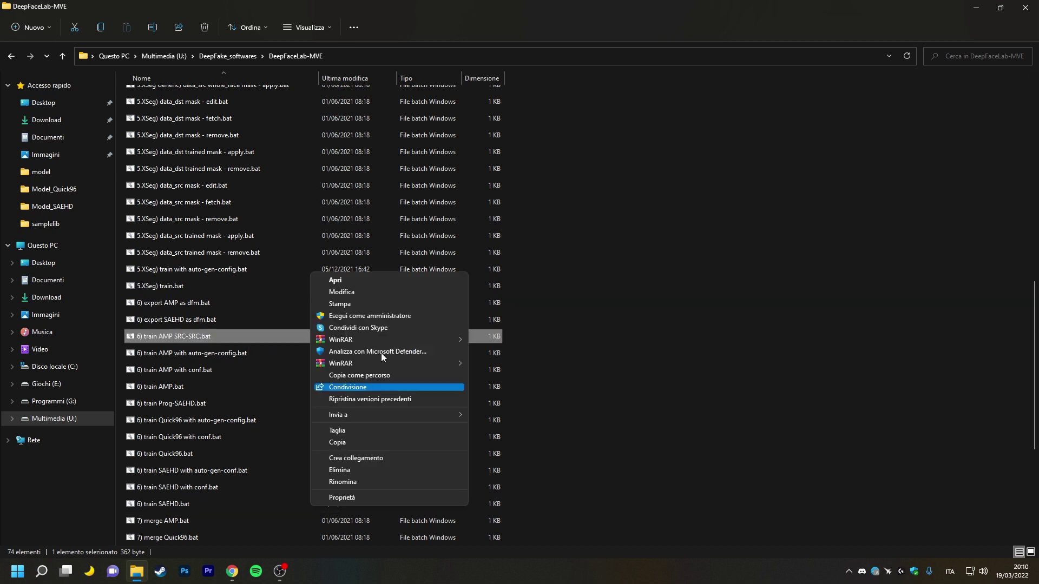
{"action": "left_click", "coordinate": [357, 292]}
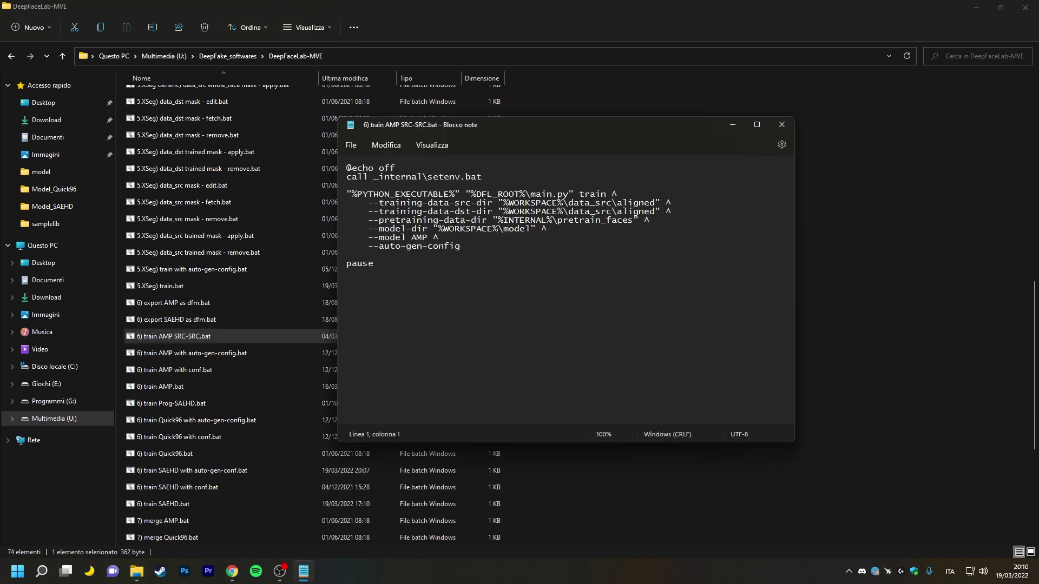
{"action": "left_click_drag", "start_coordinate": [517, 128], "coordinate": [523, 138]}
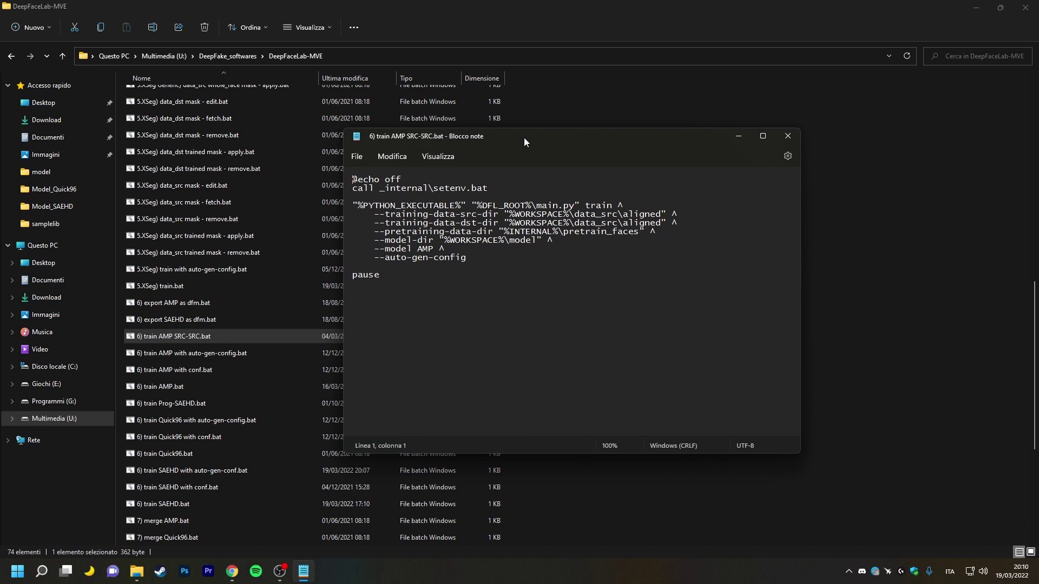
Replace both data_src\aligned training paths with facesets, save, and close Notepad
{"action": "left_click", "coordinate": [412, 215]}
{"action": "left_click", "coordinate": [591, 216]}
{"action": "key", "text": "Up"}
{"action": "left_click_drag", "start_coordinate": [616, 144], "coordinate": [592, 152]}
{"action": "left_click_drag", "start_coordinate": [550, 222], "coordinate": [639, 222]}
{"action": "type", "text": "faceset"}
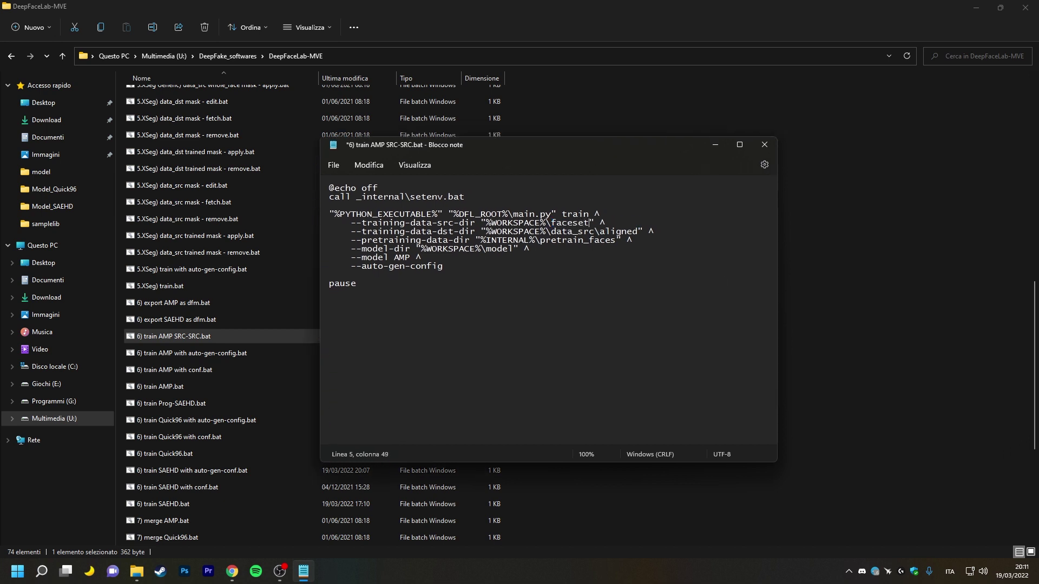
{"action": "type", "text": "s"}
{"action": "left_click_drag", "start_coordinate": [550, 231], "coordinate": [639, 231]}
{"action": "type", "text": "facesets"}
{"action": "key", "text": "ctrl+s"}
{"action": "left_click_drag", "start_coordinate": [486, 144], "coordinate": [522, 142]}
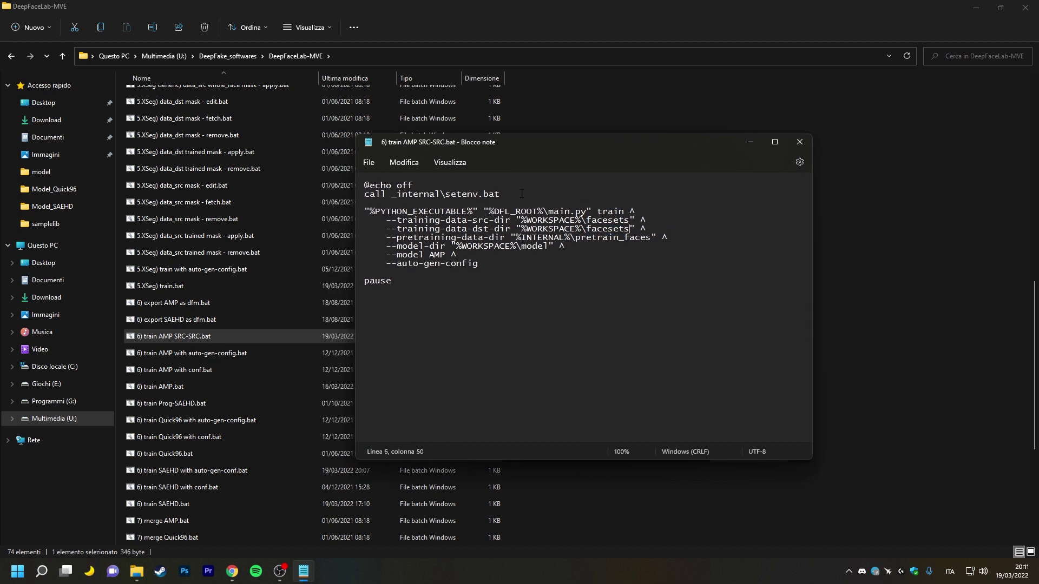
{"action": "left_click", "coordinate": [799, 141]}
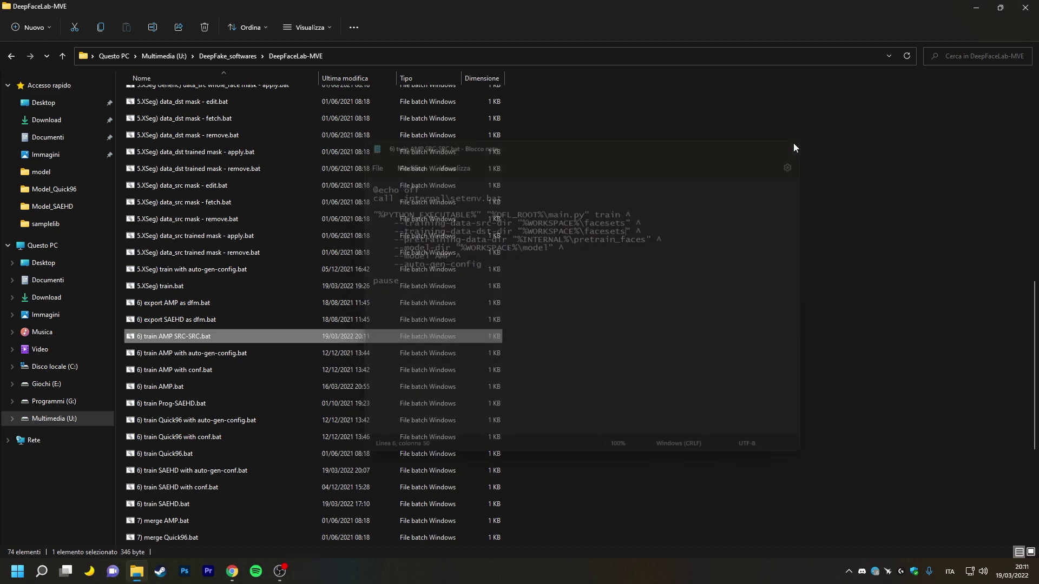
Launch the AMP SRC-SRC training script and create a new model named prova 2
{"action": "double_click", "coordinate": [282, 339]}
{"action": "left_click_drag", "start_coordinate": [229, 24], "coordinate": [527, 143]}
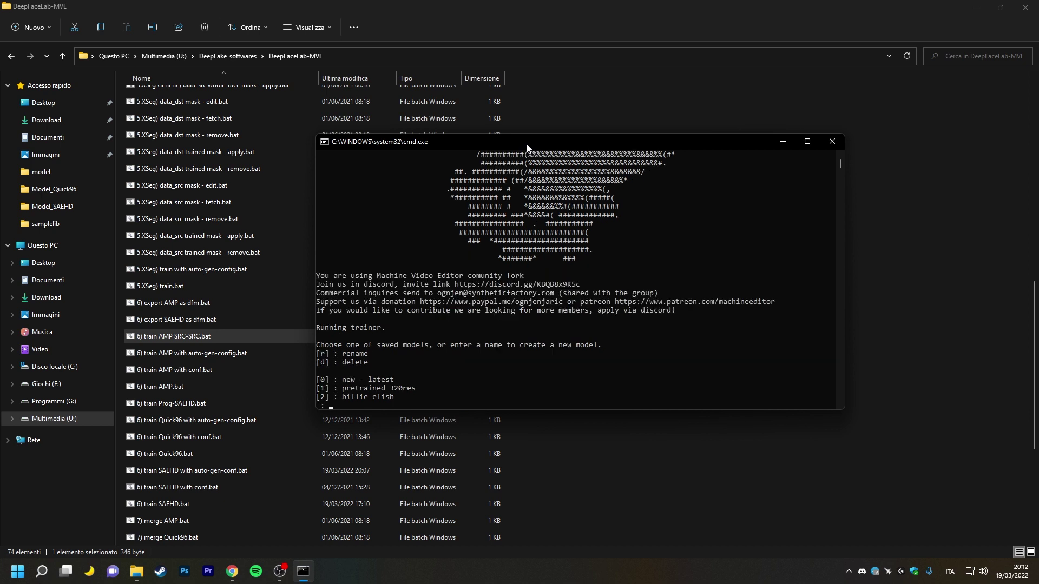
{"action": "type", "text": "prova 2"}
{"action": "key", "text": "Return"}
Answer the model option prompts (AutoEncoder 256, decoder 64, remaining defaults) and begin initialization
{"action": "key", "text": "Return"}
{"action": "key", "text": "Return"}
{"action": "key", "text": "Return"}
{"action": "type", "text": "rw on  n   0 "}
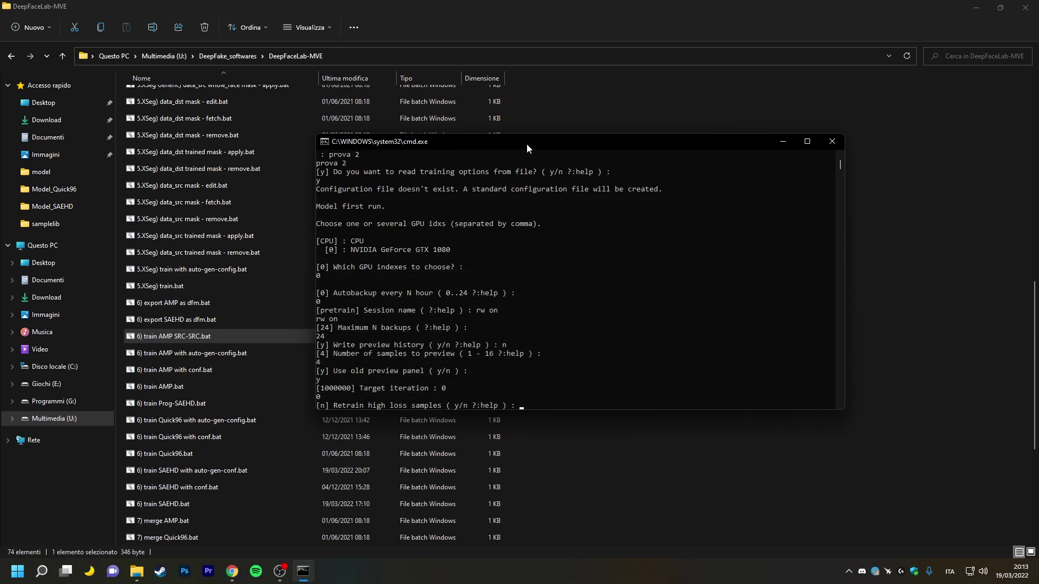
{"action": "type", "text": " n  4   192  256"}
{"action": "key", "text": "Return"}
{"action": "key", "text": "Return"}
{"action": "type", "text": "64"}
{"action": "key", "text": "Return"}
{"action": "type", "text": "64"}
{"action": "key", "text": "Return"}
{"action": "key", "text": "Return"}
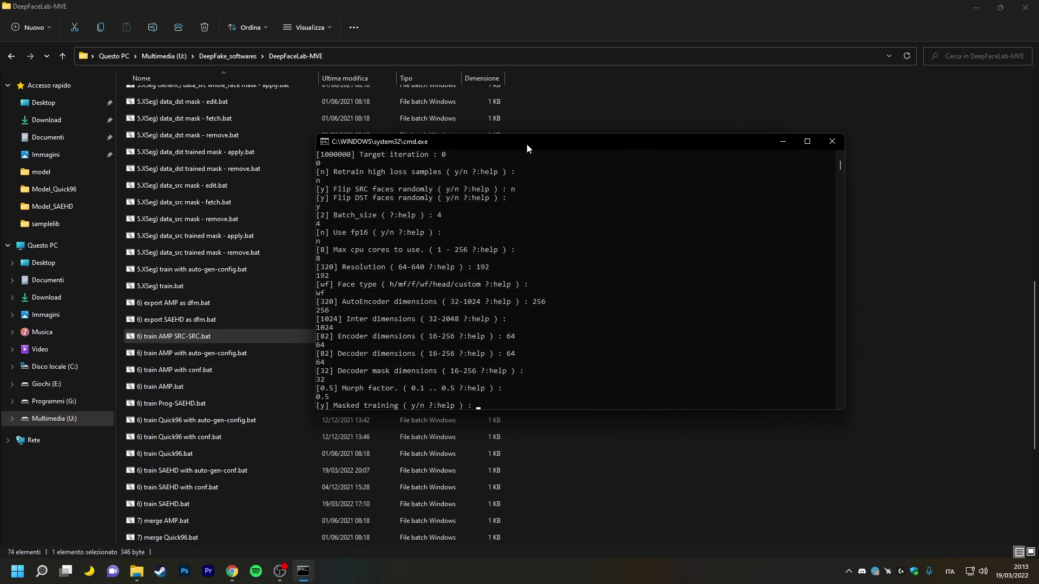
{"action": "key", "text": "Return"}
{"action": "key", "text": "Return"}
{"action": "key", "text": "Return"}
{"action": "key", "text": "Return"}
{"action": "key", "text": "Return"}
{"action": "key", "text": "Return"}
{"action": "key", "text": "Return"}
{"action": "key", "text": "Return"}
{"action": "key", "text": "Return"}
{"action": "key", "text": "Return"}
{"action": "key", "text": "Return"}
{"action": "type", "text": "y"}
{"action": "key", "text": "Return"}
{"action": "key", "text": "Return"}
{"action": "key", "text": "Return"}
{"action": "key", "text": "Return"}
{"action": "key", "text": "Return"}
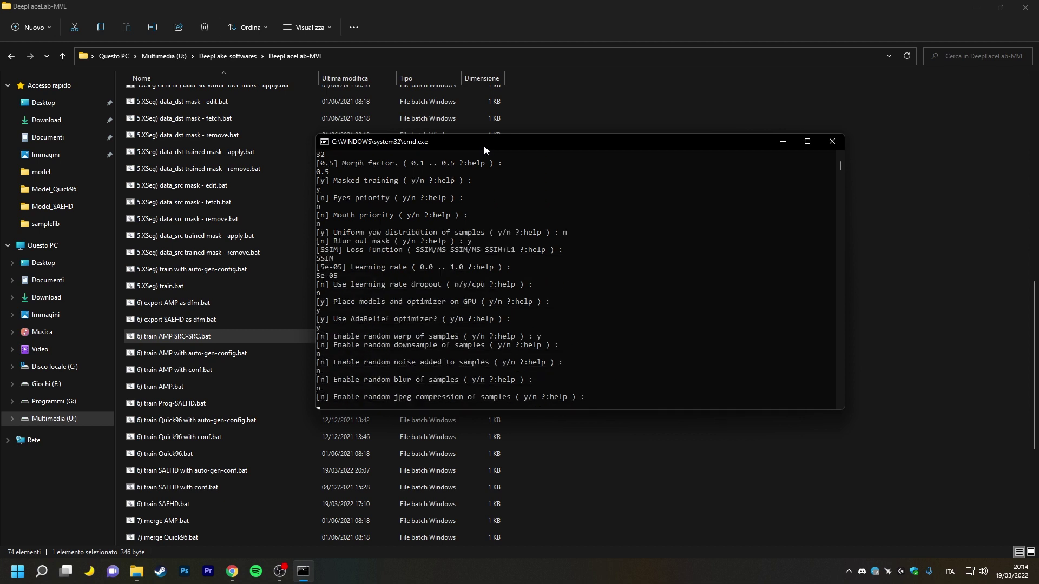
{"action": "type", "text": "src"}
{"action": "key", "text": "Return"}
{"action": "key", "text": "Return"}
{"action": "key", "text": "Return"}
{"action": "key", "text": "Return"}
{"action": "key", "text": "Return"}
{"action": "key", "text": "Return"}
{"action": "key", "text": "Return"}
{"action": "key", "text": "super+shift+Up"}
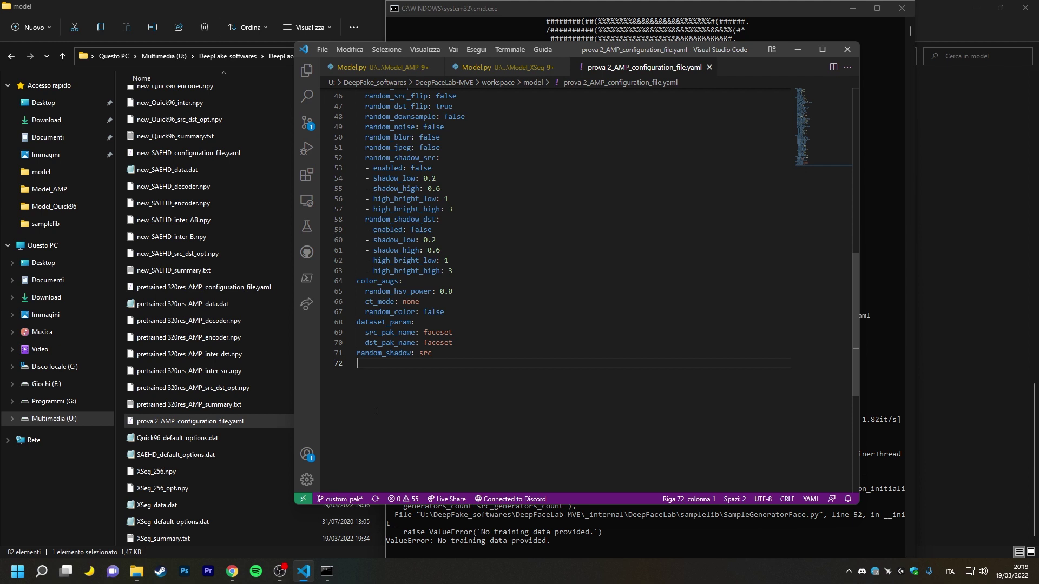
Change the src_pak_name value from faceset to actor in the prova 2 AMP config
{"action": "left_click_drag", "start_coordinate": [648, 47], "coordinate": [616, 59]}
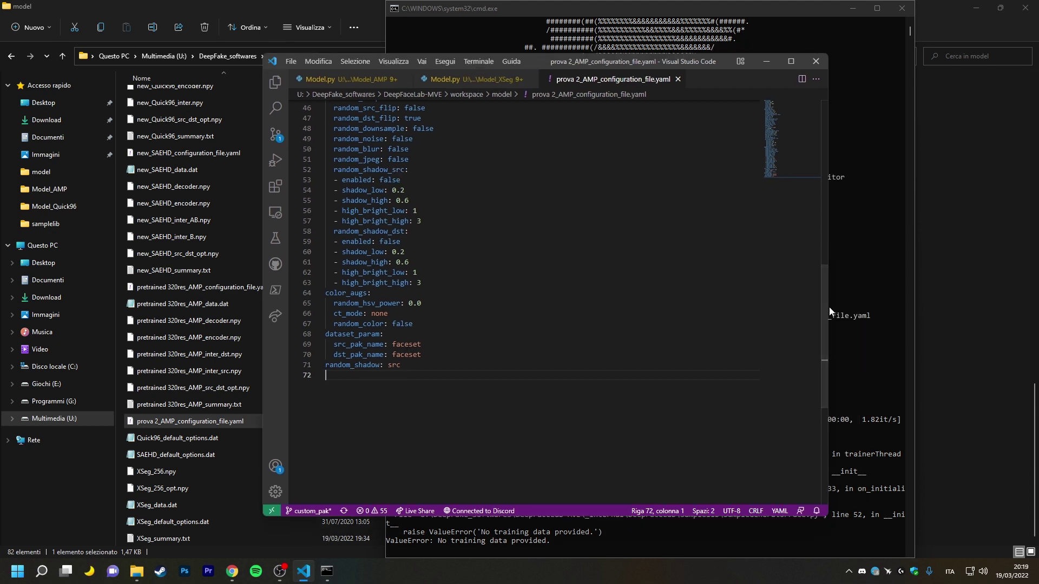
{"action": "left_click", "coordinate": [409, 351]}
{"action": "key", "text": "Up"}
{"action": "key", "text": "ctrl+Left"}
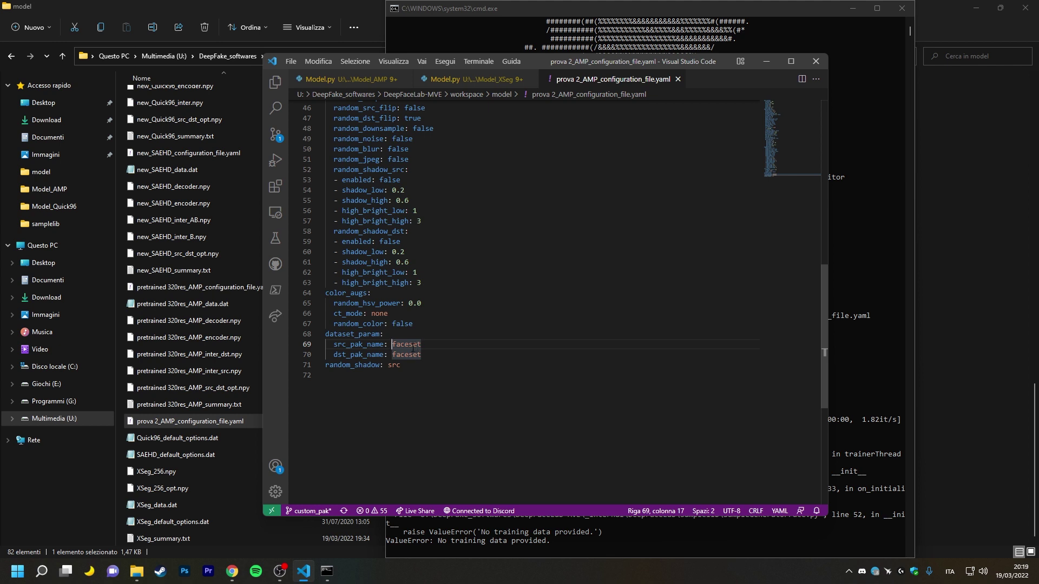
{"action": "key", "text": "shift+End"}
{"action": "type", "text": "attor"}
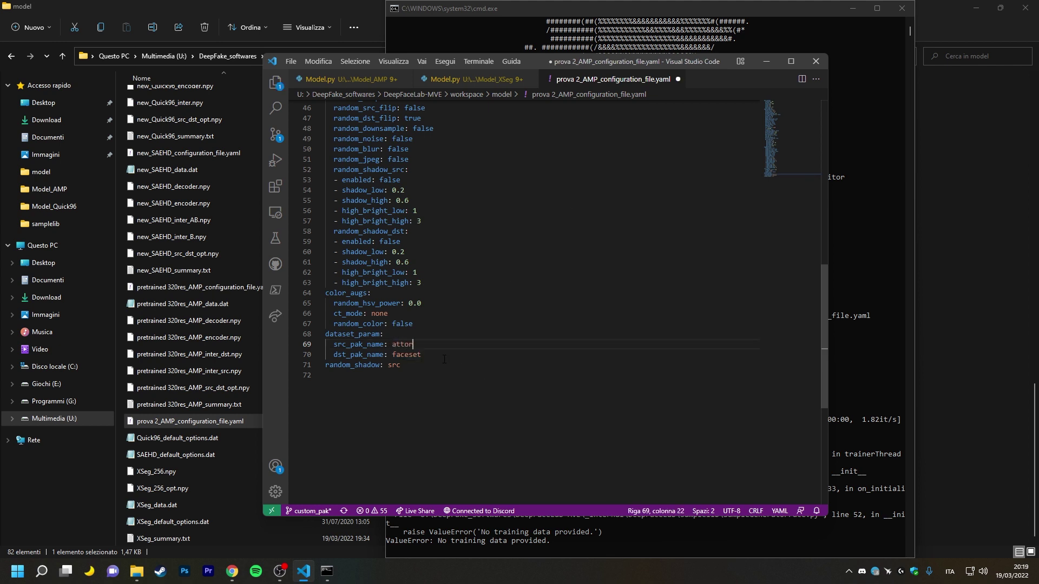
{"action": "key", "text": "BackSpace"}
{"action": "key", "text": "BackSpace"}
{"action": "key", "text": "BackSpace"}
{"action": "key", "text": "BackSpace"}
{"action": "type", "text": "ctor"}
Set dst_pak_name to actor as well and save the YAML file
{"action": "key", "text": "Down"}
{"action": "key", "text": "ctrl+Left"}
{"action": "key", "text": "shift+End"}
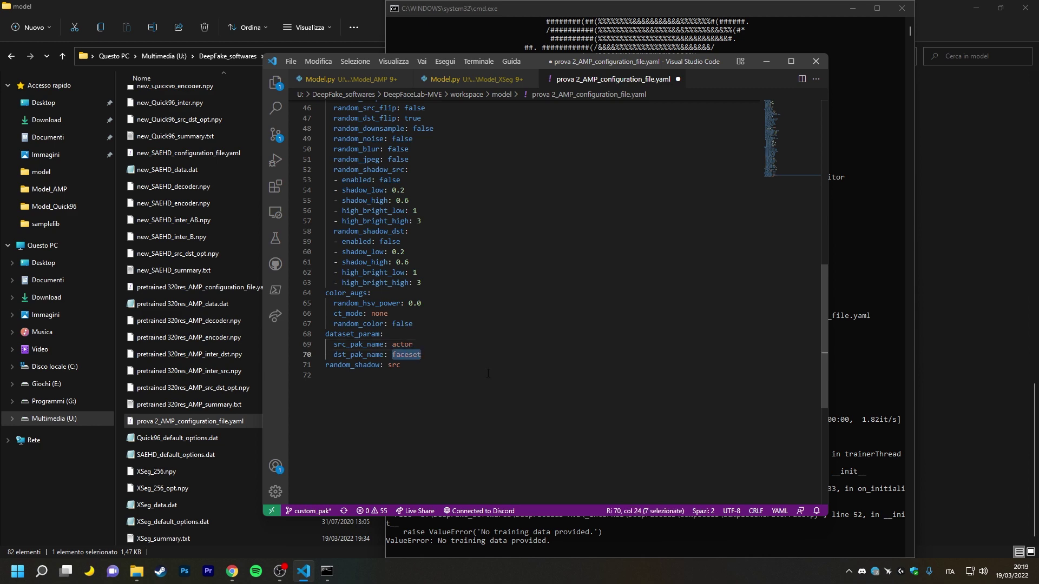
{"action": "type", "text": "actor"}
{"action": "key", "text": "ctrl+s"}
{"action": "key", "text": "alt+Tab"}
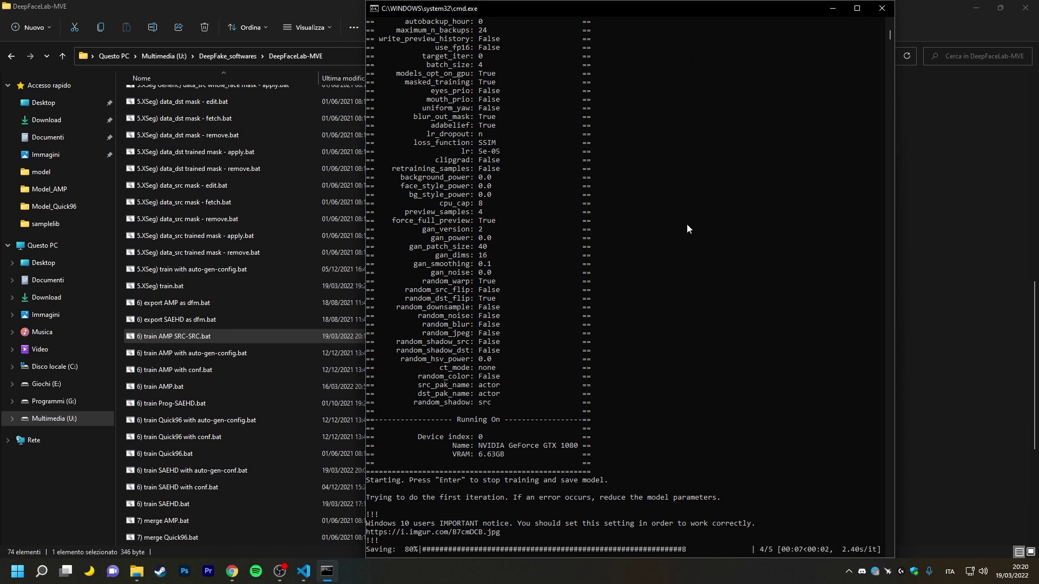
Move the Training preview window into view to watch the first iterations
{"action": "left_click_drag", "start_coordinate": [487, 25], "coordinate": [542, 85]}
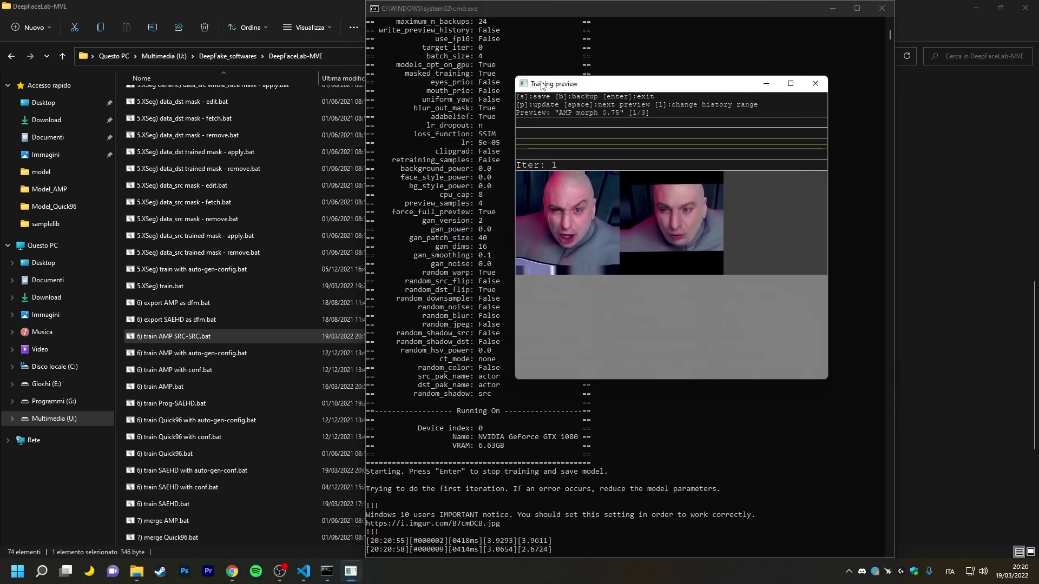